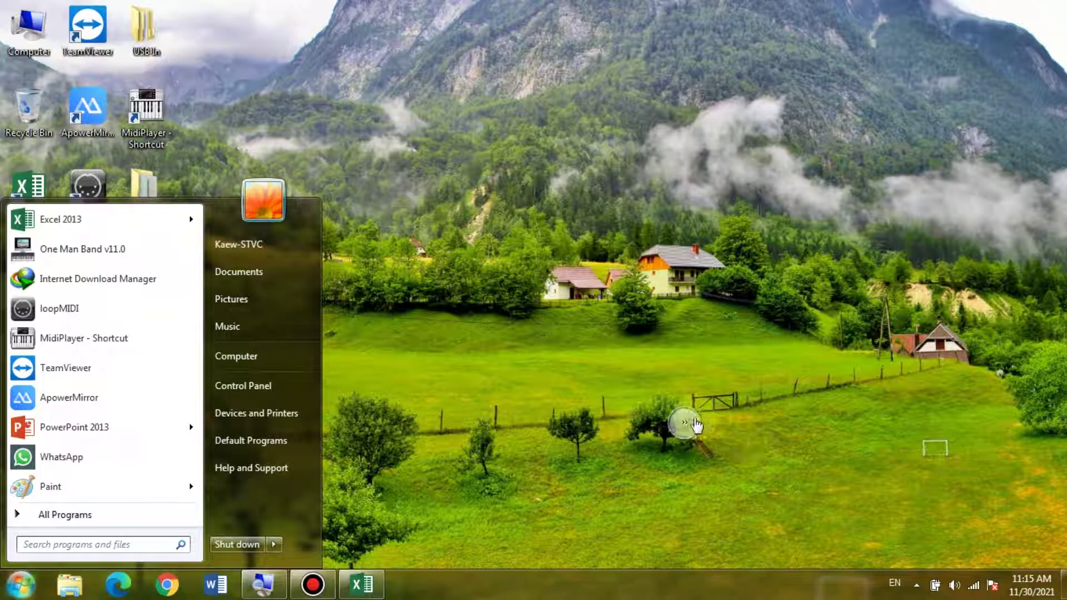
Open the Control Panel and reset the Magnifier zoom to 100%.
left_click(684, 424)
left_click(700, 434)
key("super")
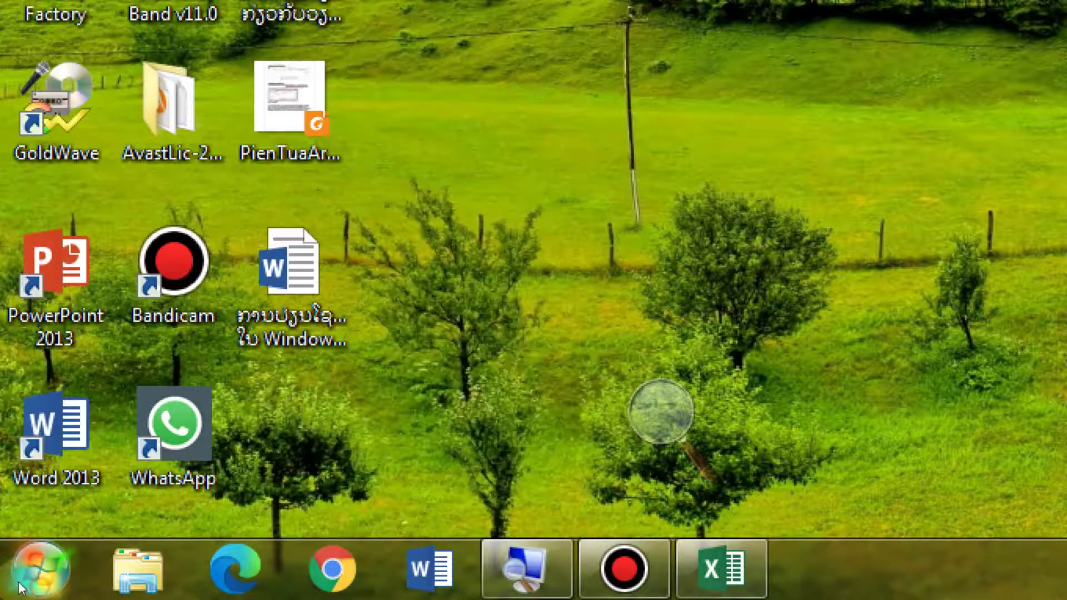
left_click(34, 594)
left_click(35, 594)
key("Up")
key("Up")
key("Up")
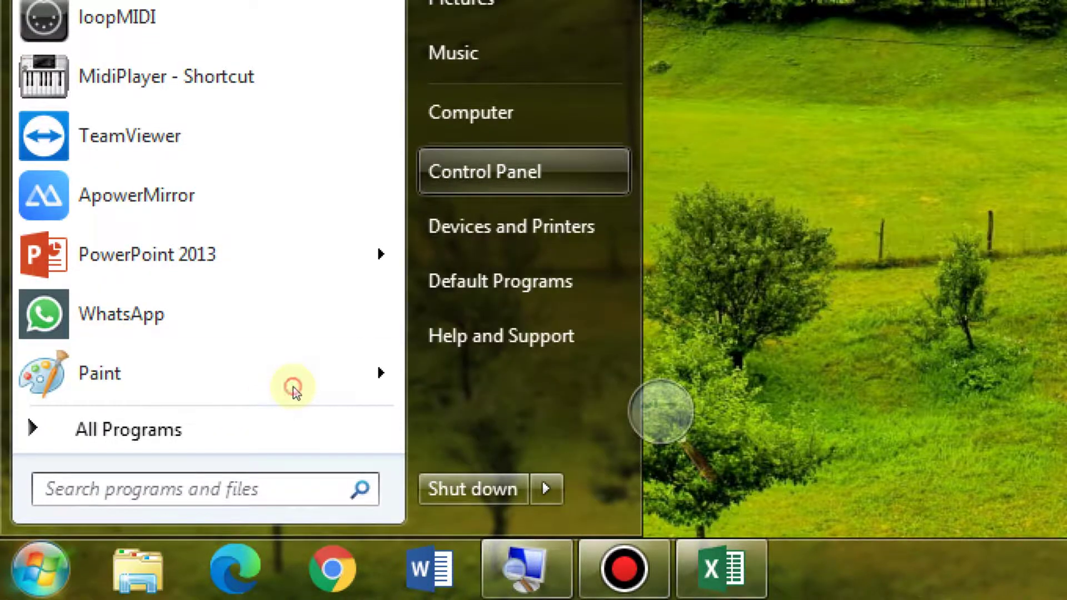
key("Return")
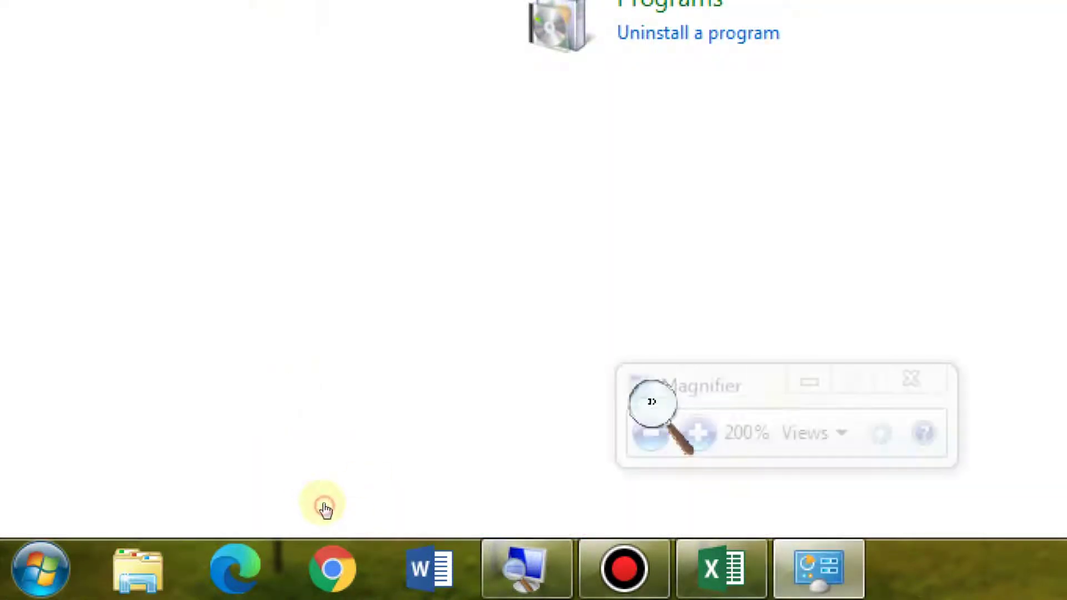
key("super+minus")
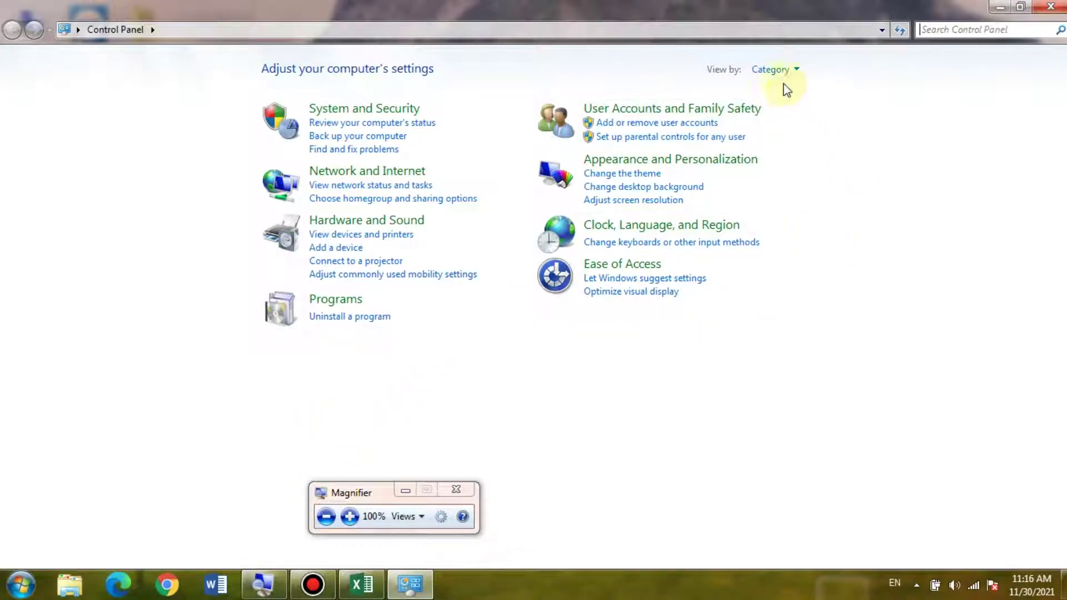
View the Control Panel items by Category.
left_click(788, 71)
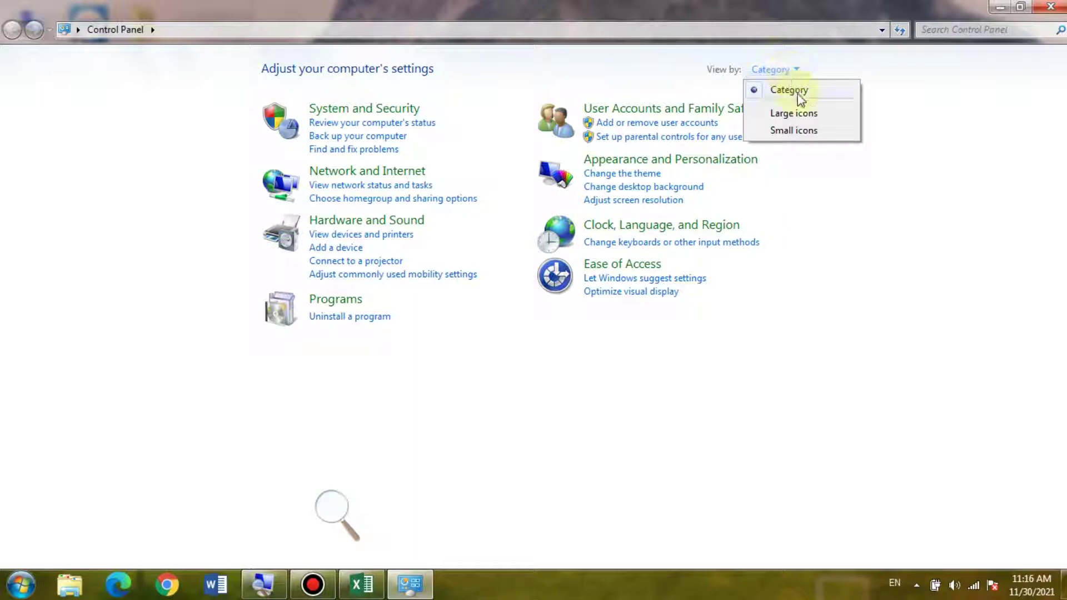
left_click(798, 75)
left_click(800, 76)
left_click(812, 91)
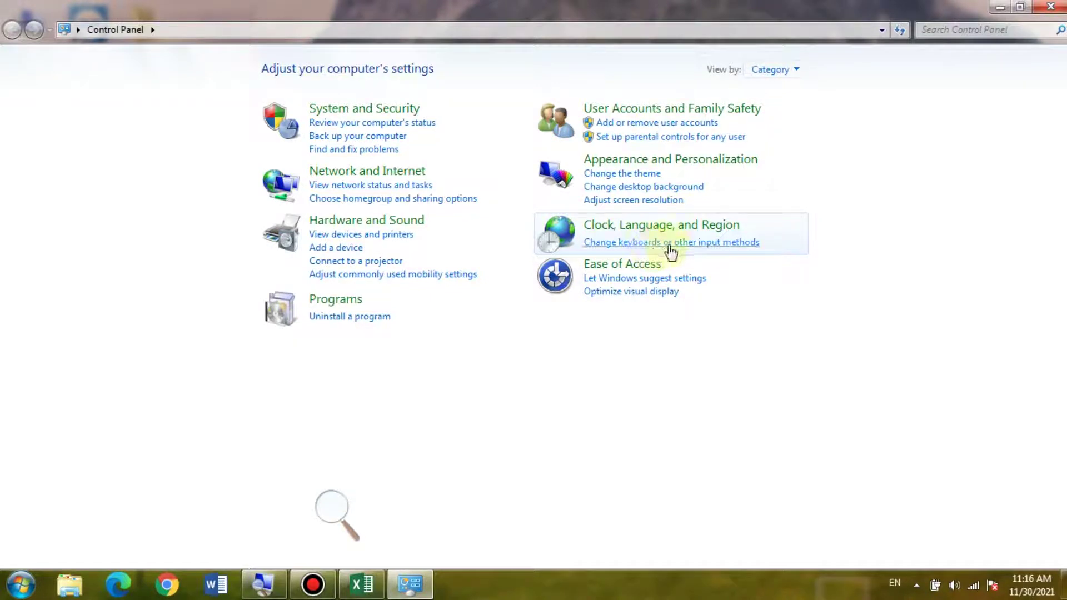
Open the Region and Language settings from the keyboard and input method options and show the Formats settings.
left_click(706, 244)
left_click_drag(111, 75, 325, 92)
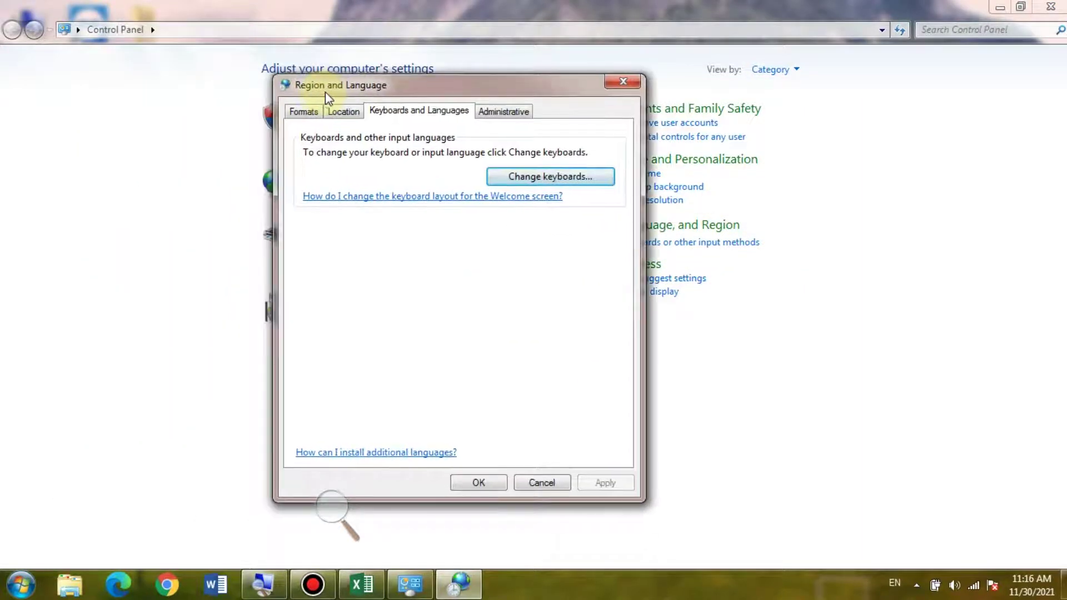
left_click(303, 112)
left_click_drag(315, 88, 274, 76)
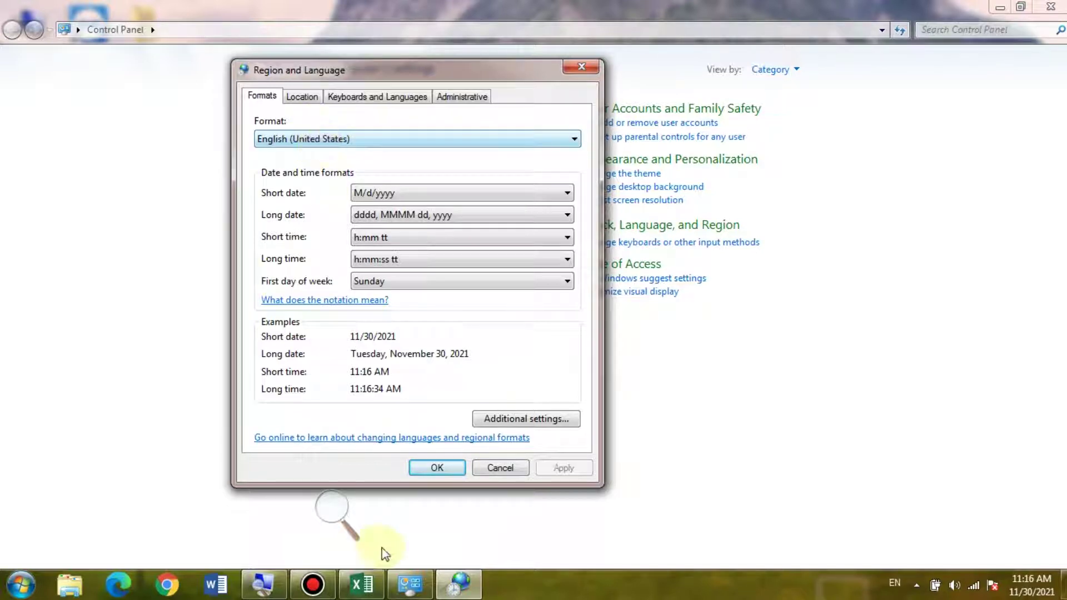
Switch to the Excel workbook and examine the order of day, month and year in birth dates C3 and C4.
left_click(374, 594)
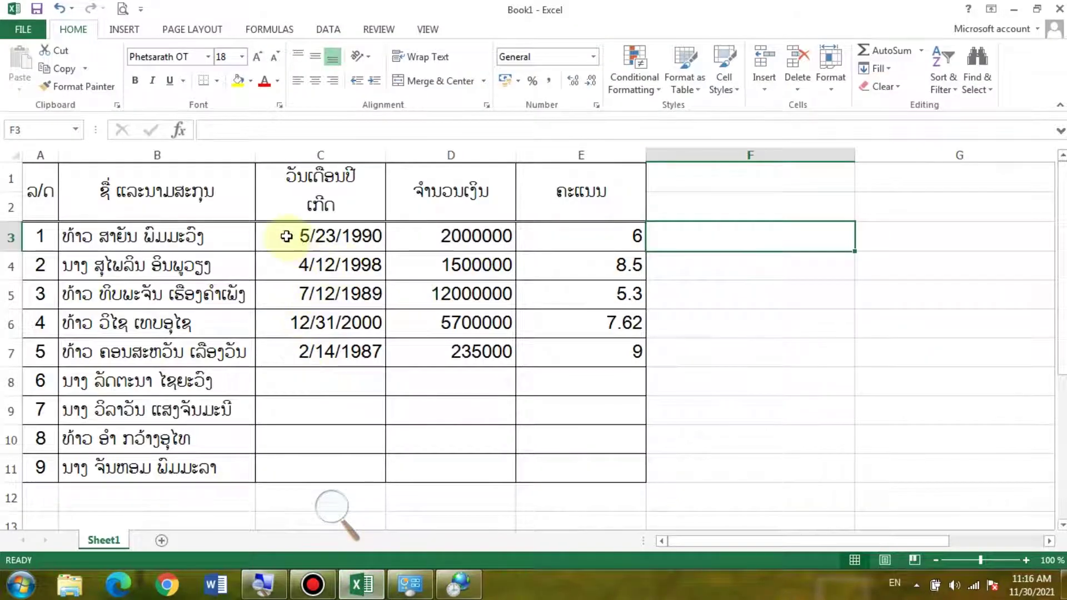
left_click(288, 240)
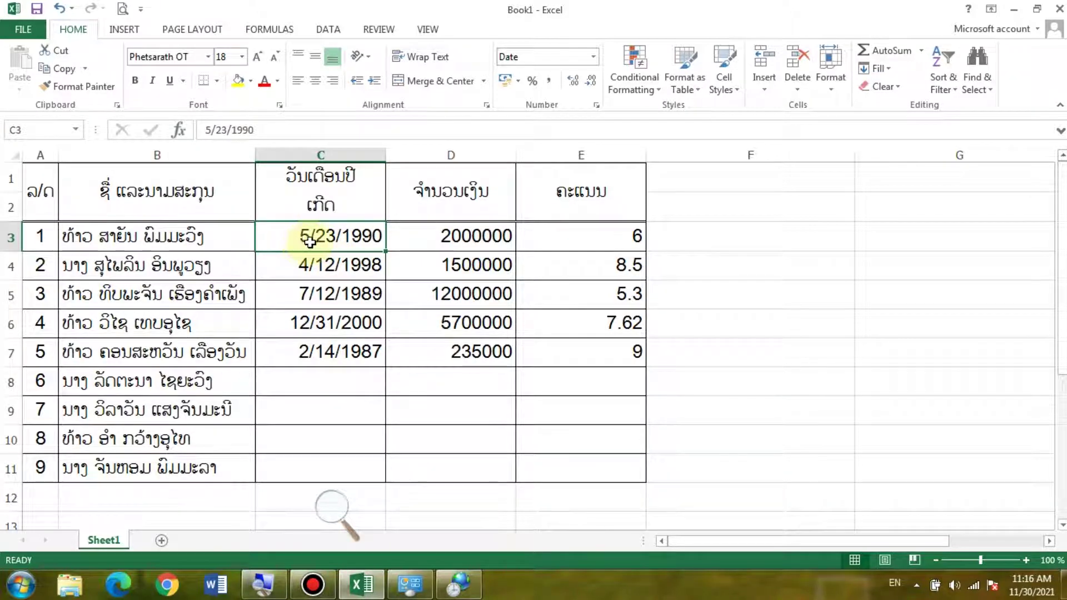
left_click(333, 267)
left_click(289, 237)
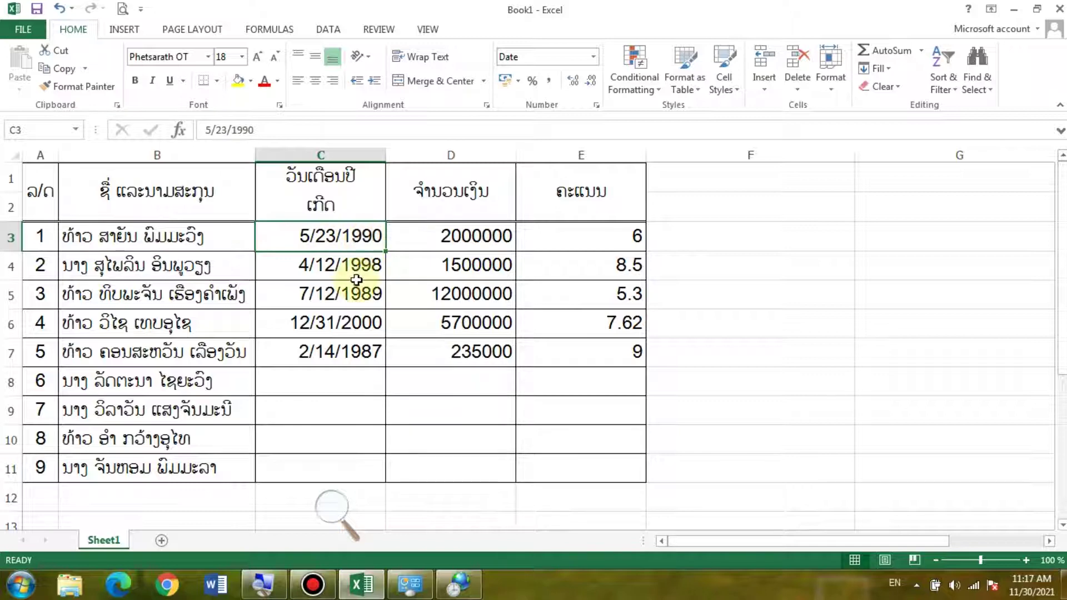
Return to the Region and Language dialog and minimize the Excel workbook behind it.
left_click(459, 583)
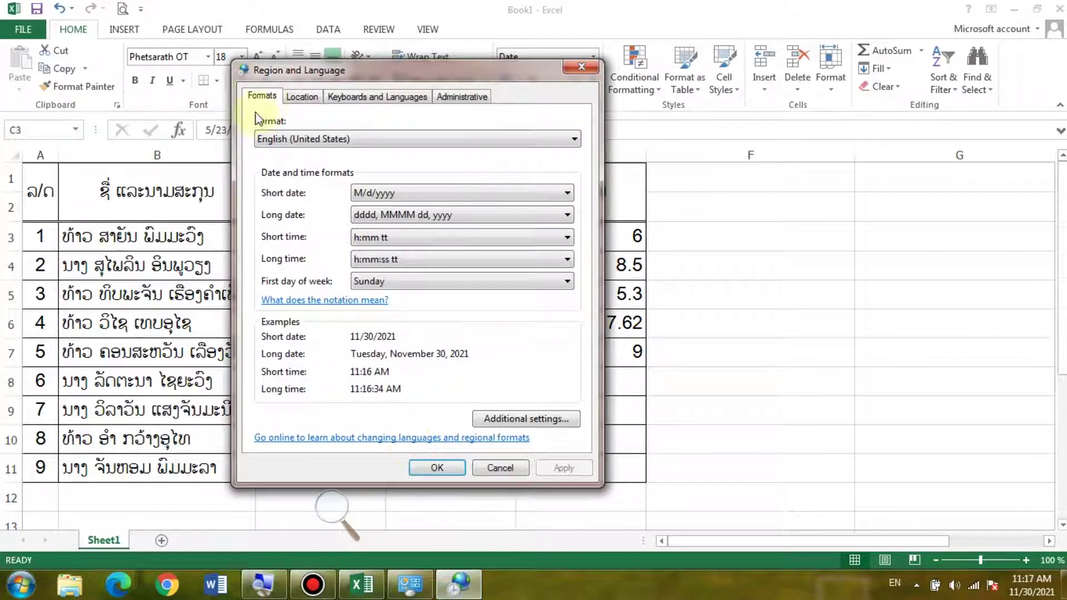
left_click_drag(288, 73, 307, 85)
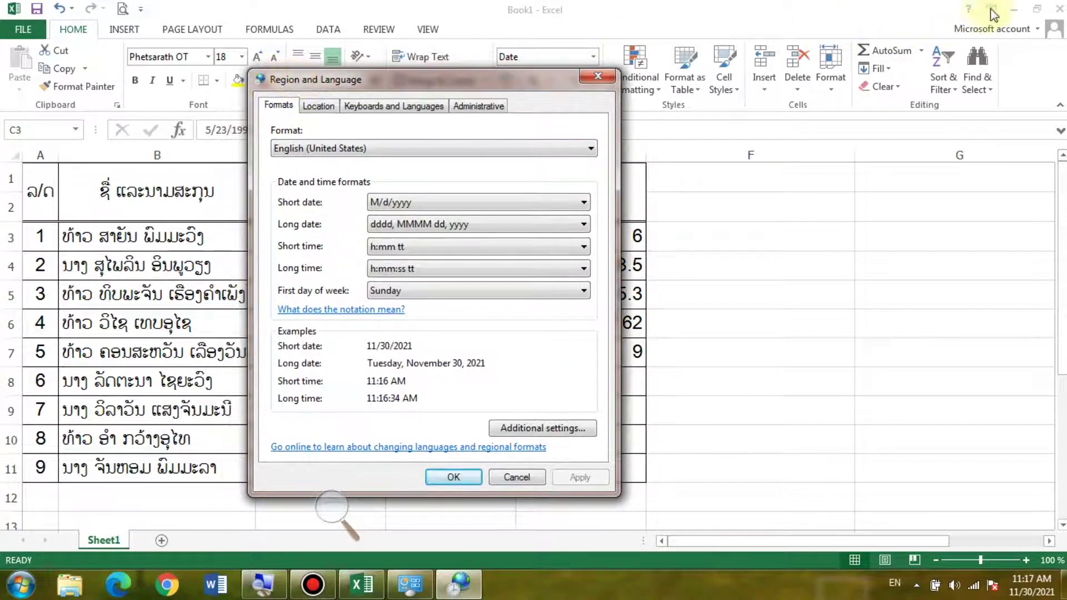
left_click(1014, 10)
left_click_drag(474, 77, 494, 76)
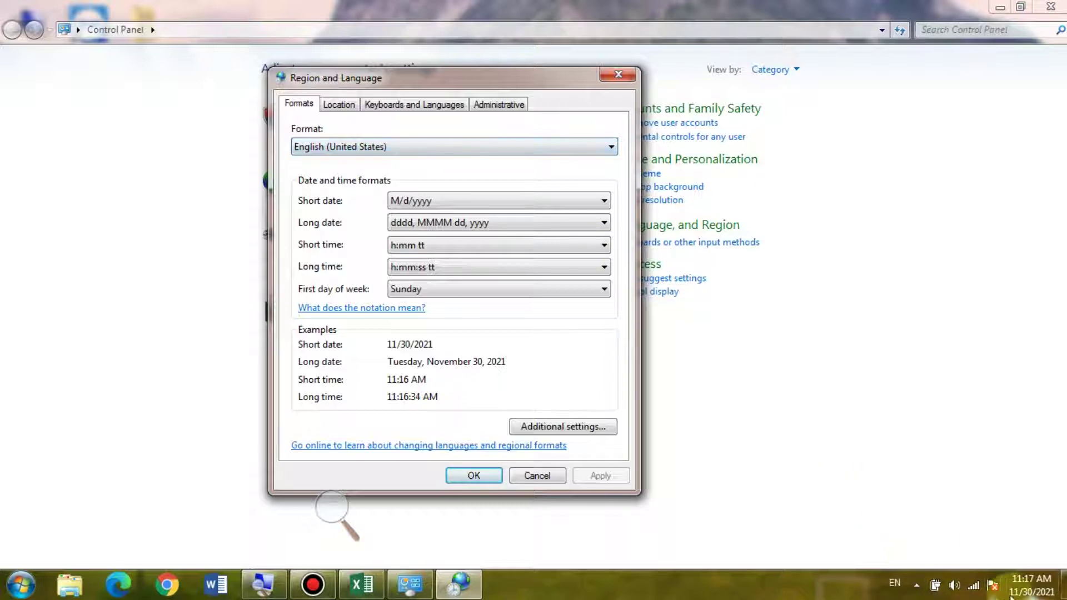
Set the regional format to Thai (Thailand).
mouse_move(1029, 595)
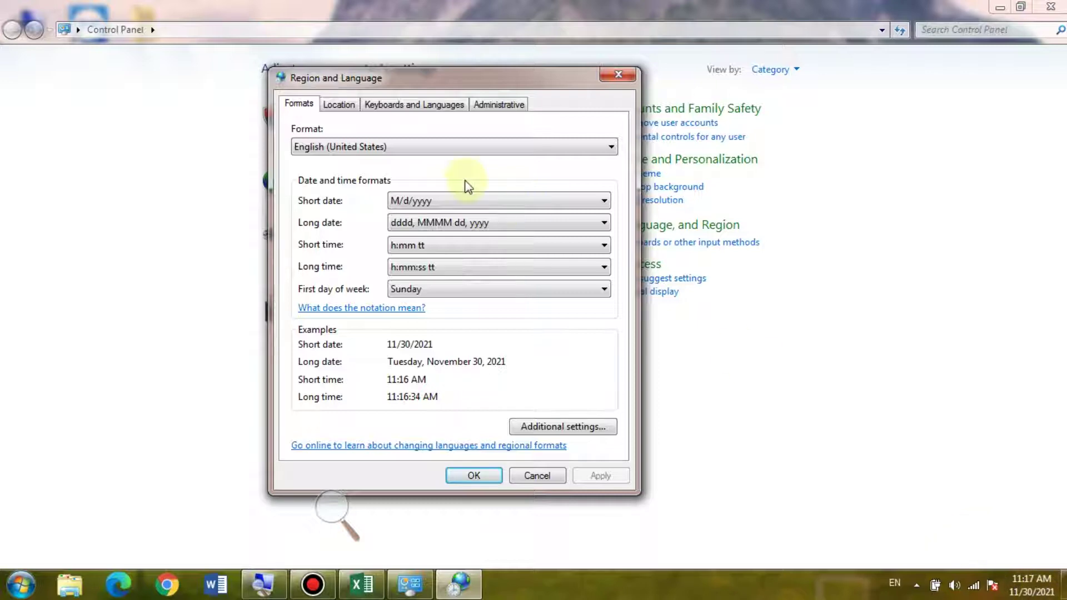
left_click(384, 149)
left_click(383, 149)
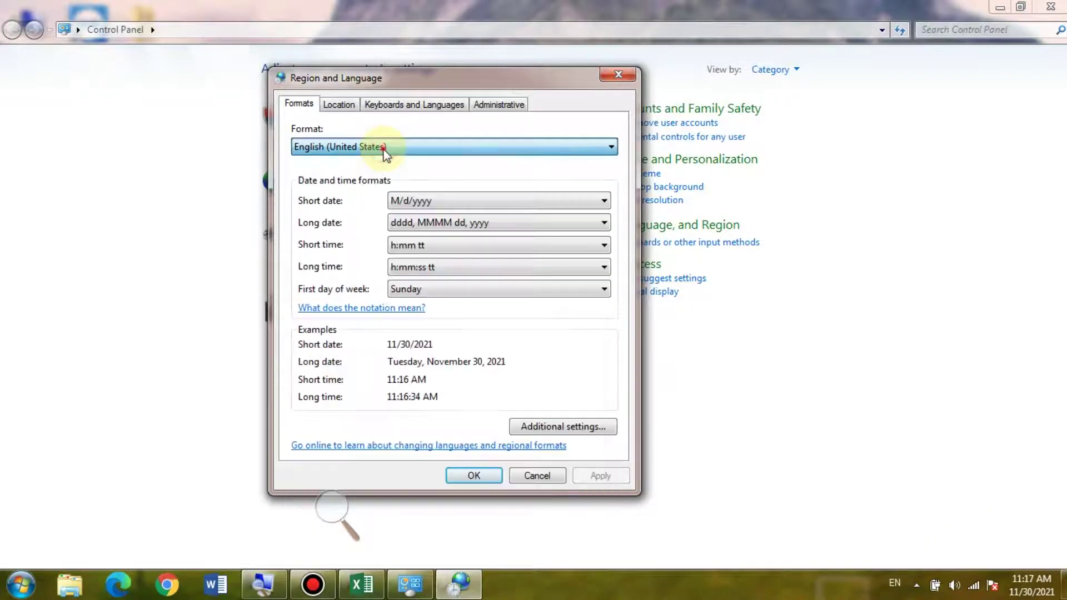
left_click(382, 148)
scroll(385, 449, "down", 12)
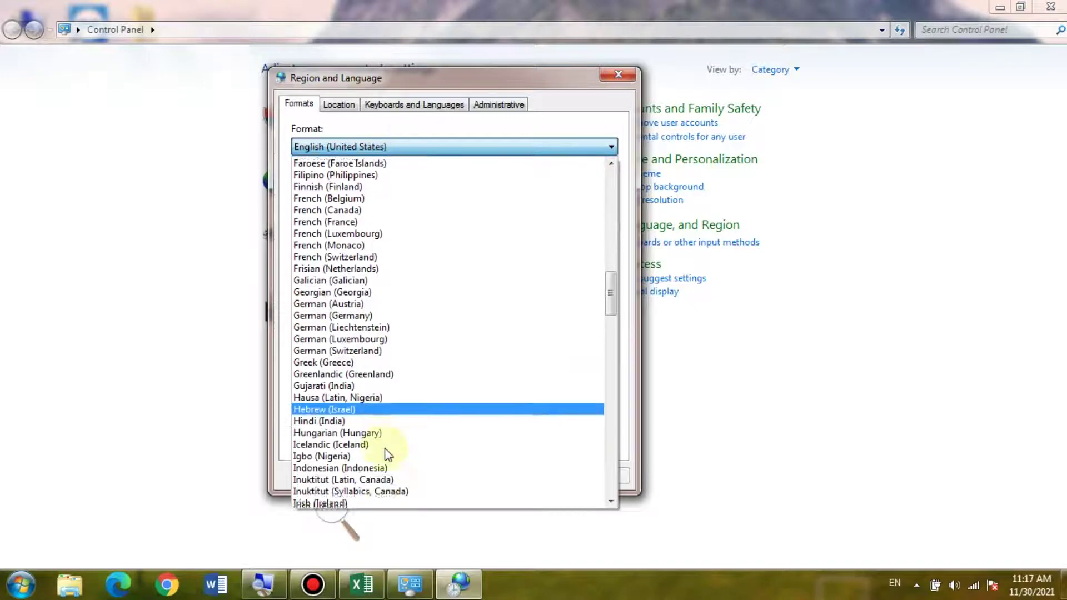
scroll(387, 449, "down", 20)
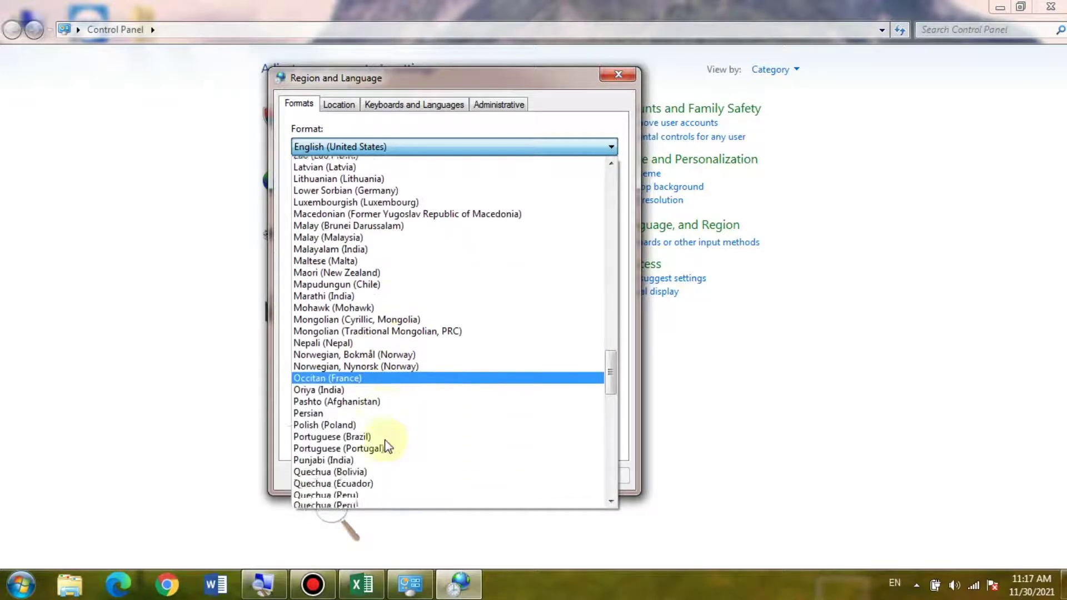
scroll(391, 431, "down", 3)
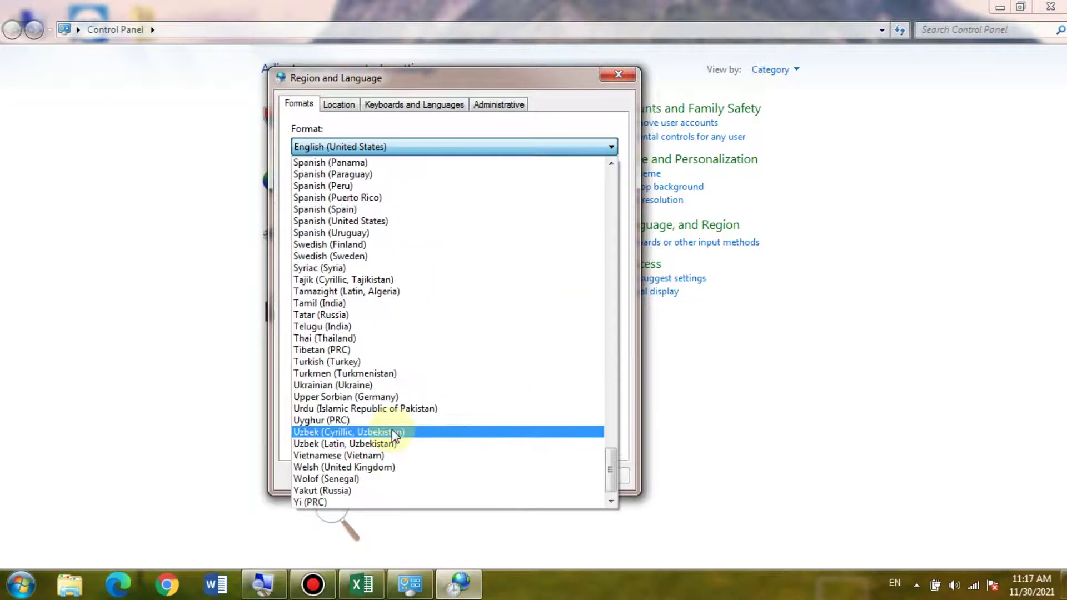
left_click(335, 340)
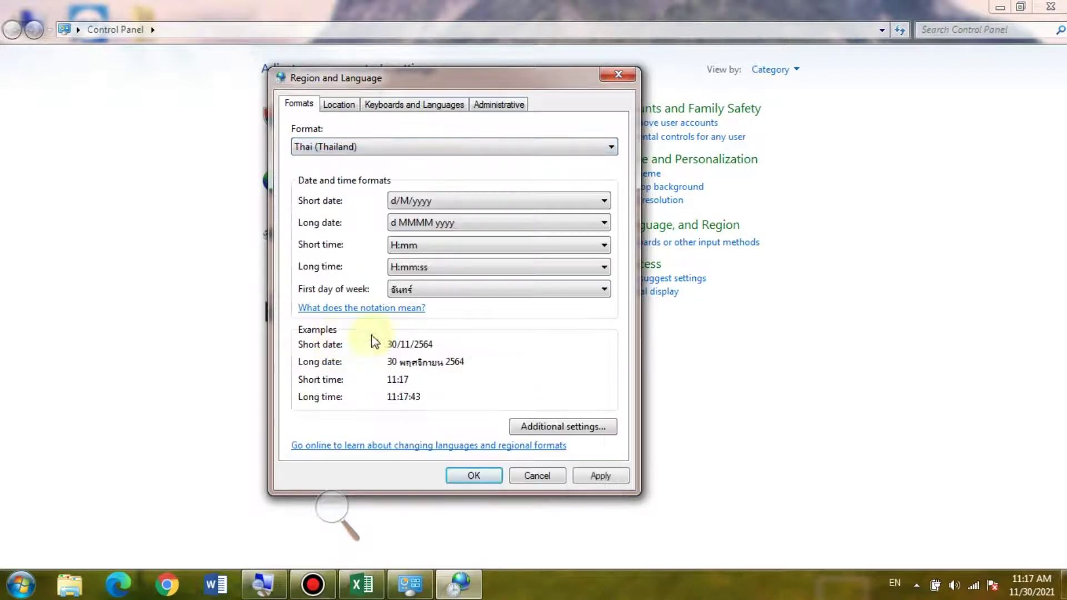
Open the additional settings of the Thai format and examine the number options, including the decimal symbol.
left_click(532, 428)
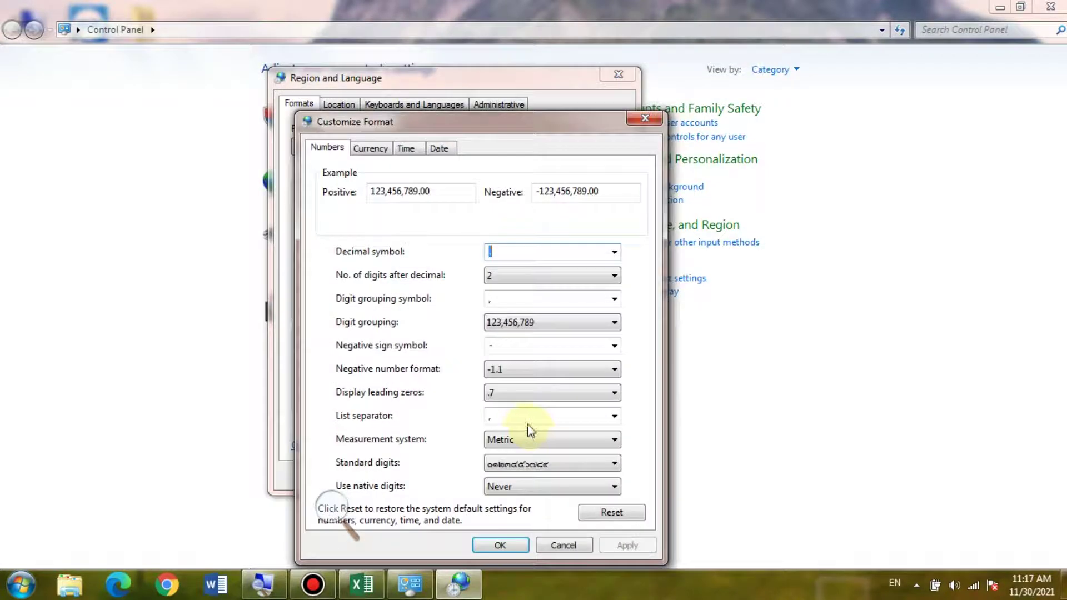
left_click_drag(467, 123, 529, 90)
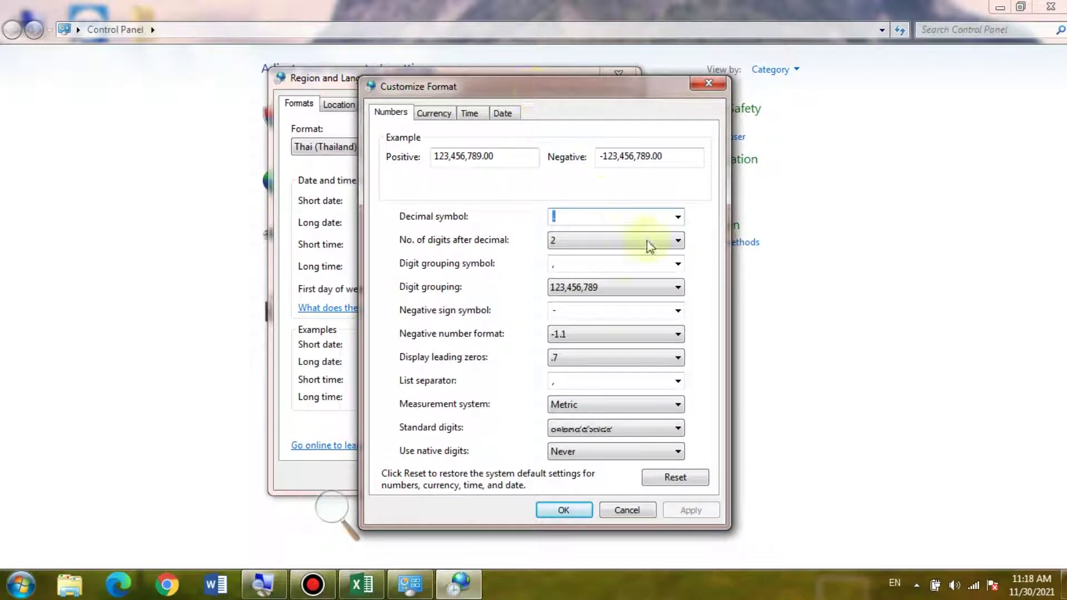
left_click(539, 93)
left_click_drag(539, 92, 532, 81)
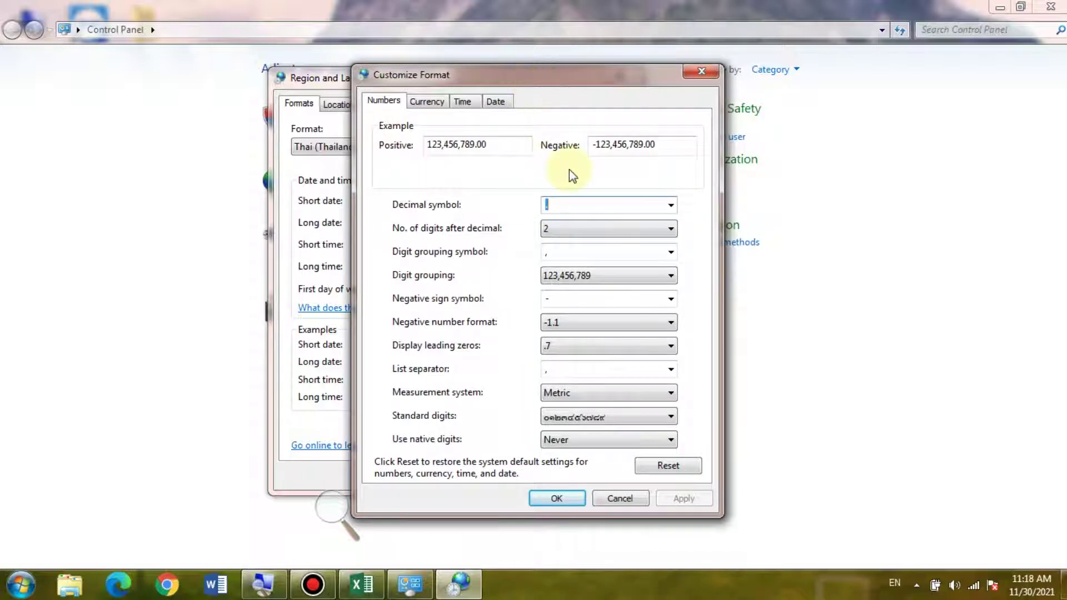
left_click_drag(464, 81, 342, 79)
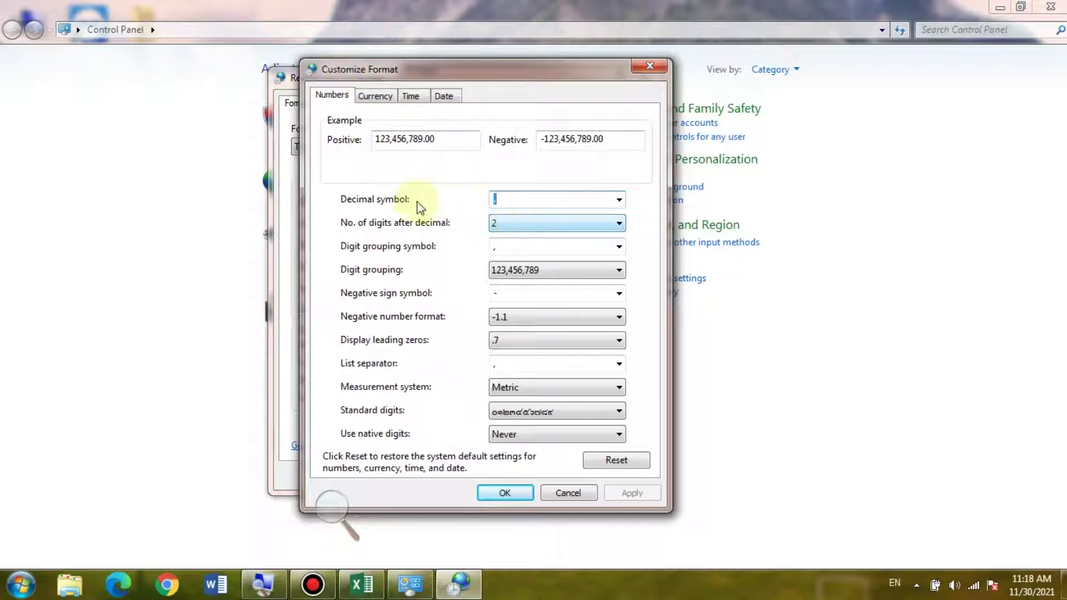
left_click_drag(421, 75, 432, 73)
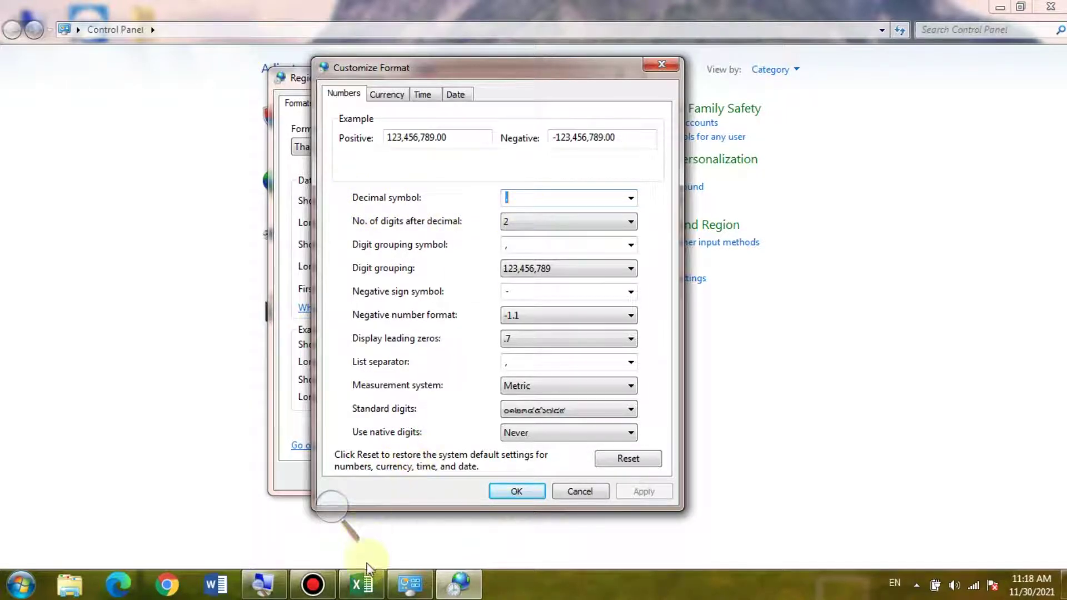
left_click(518, 197)
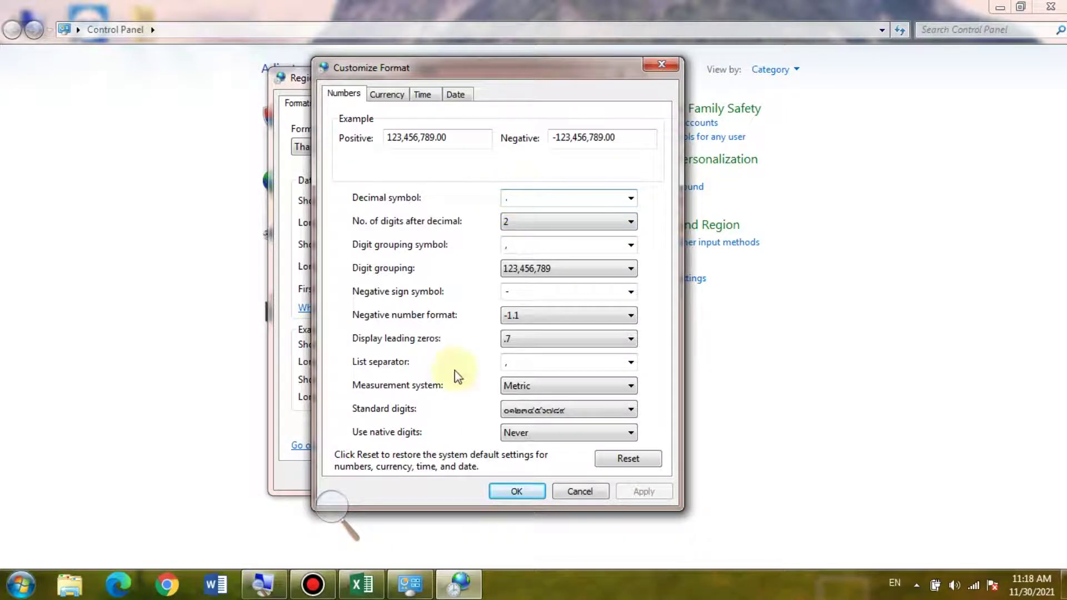
Switch to the Excel workbook and apply the comma style with two decimals to the scores in E3:E7.
left_click(360, 581)
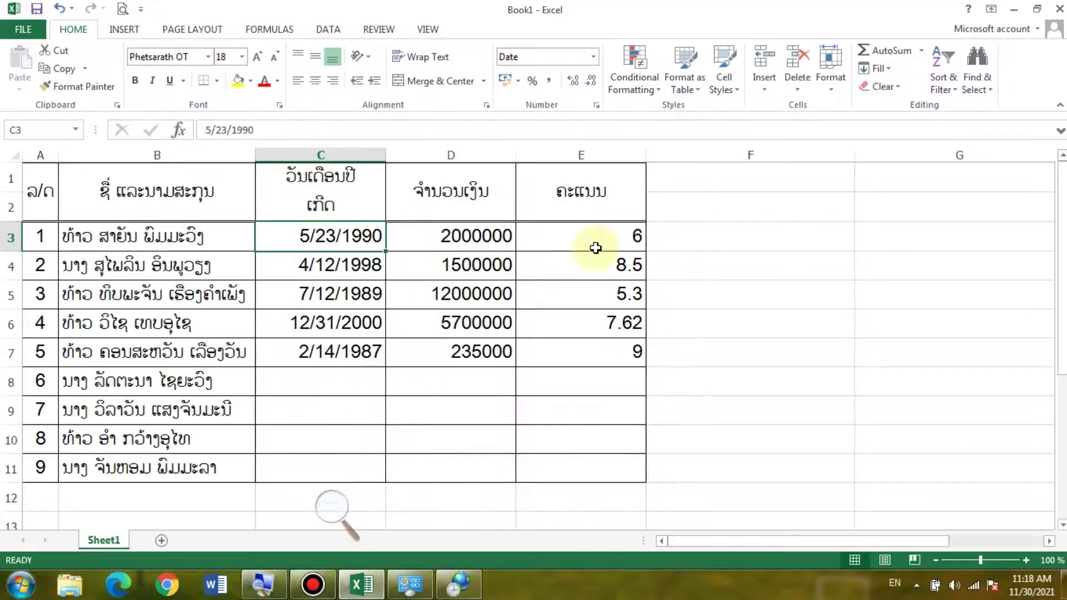
left_click_drag(590, 234, 583, 356)
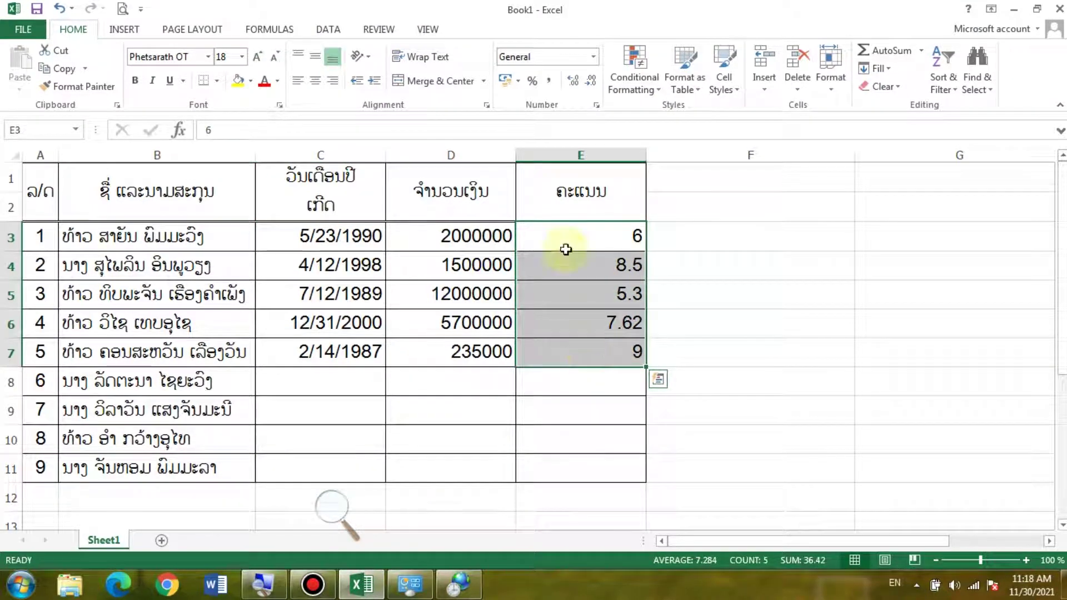
left_click(549, 81)
left_click(589, 81)
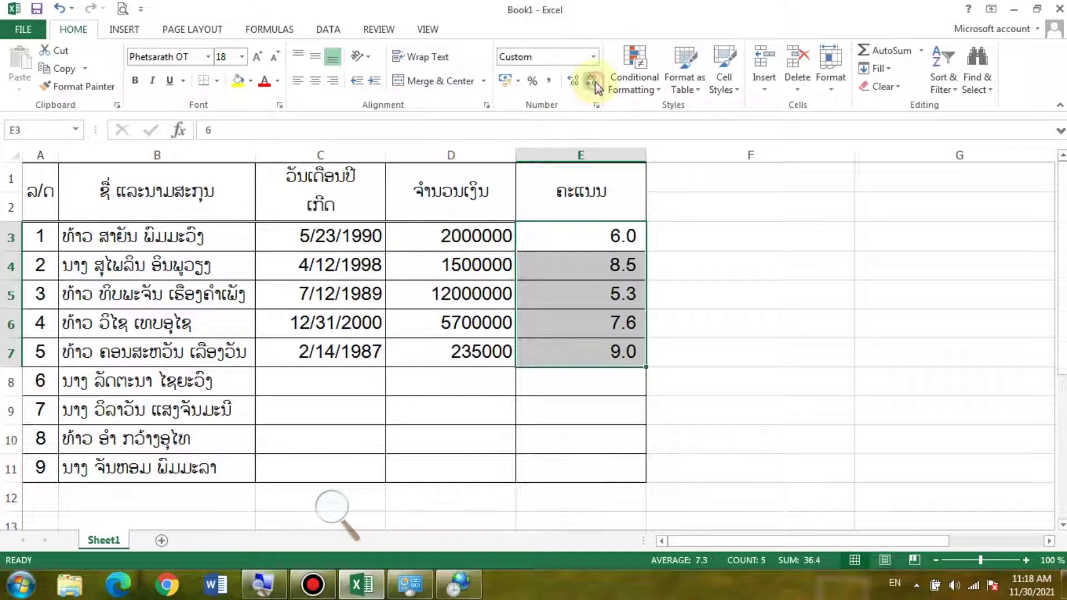
left_click(572, 82)
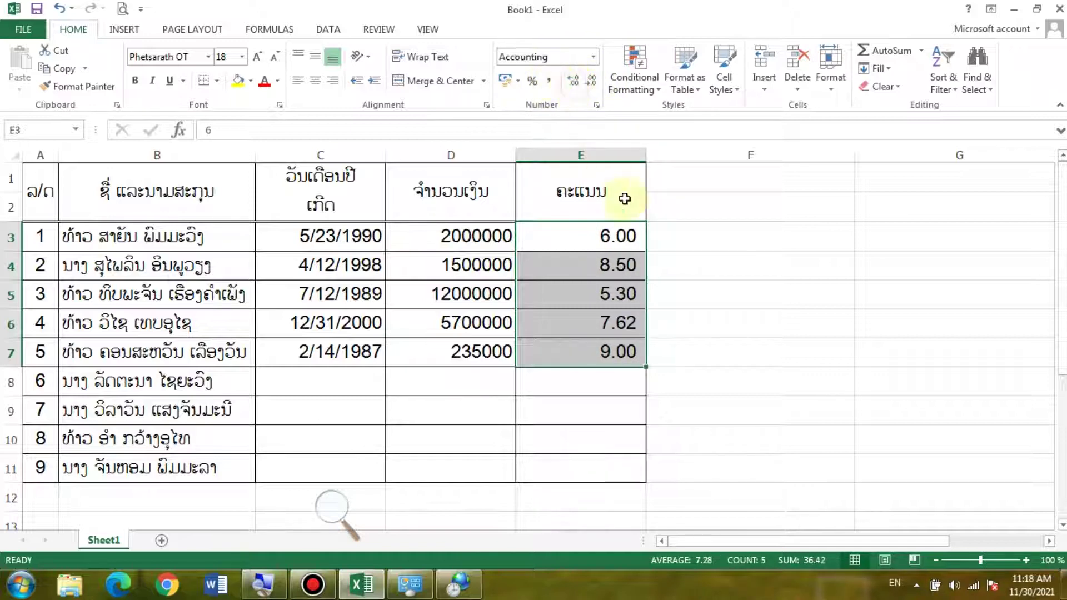
Check how the decimals of the scores in E3 and E4 are written and return to the Customize Format dialog.
left_click(623, 240)
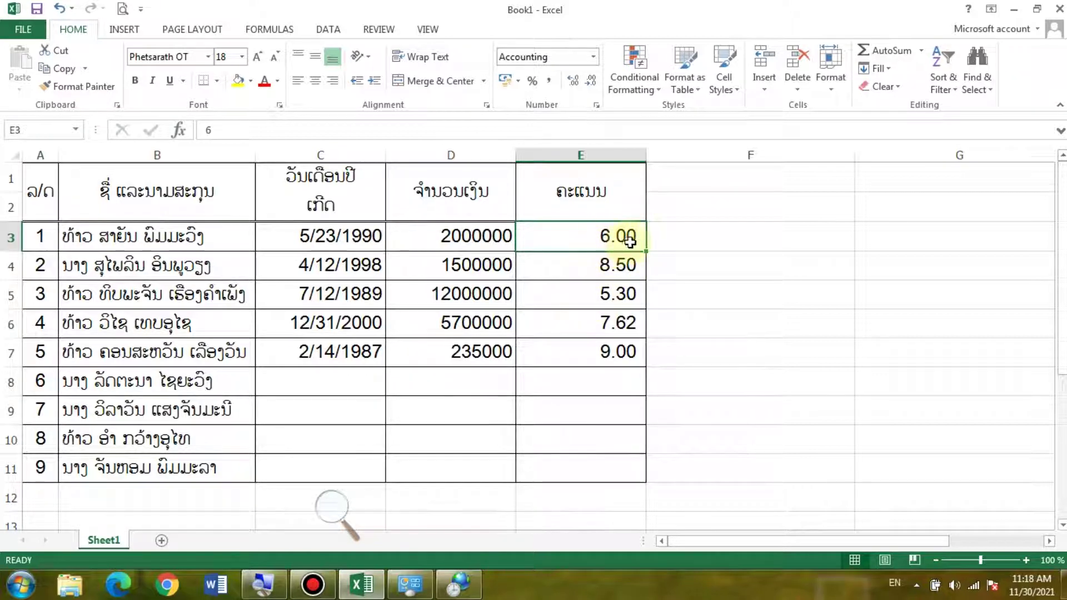
left_click(617, 265)
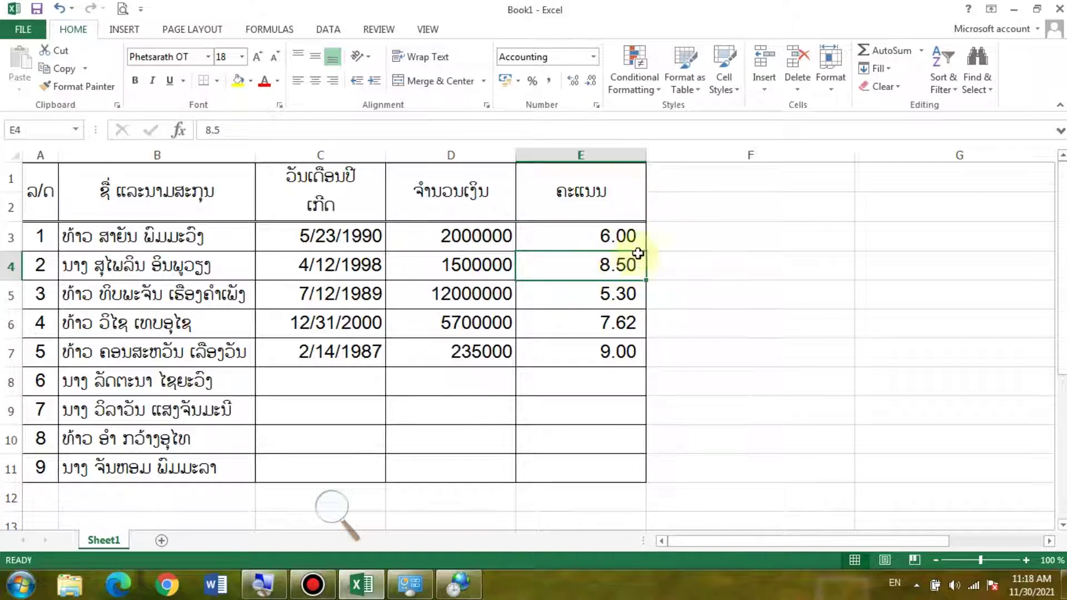
key("ctrl+z")
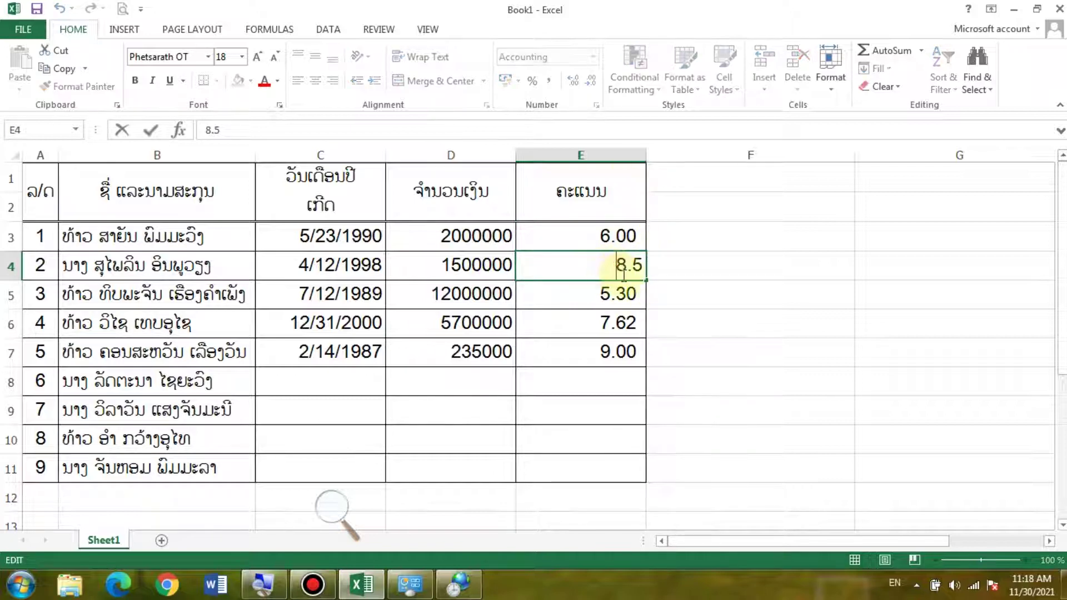
key("ctrl+y")
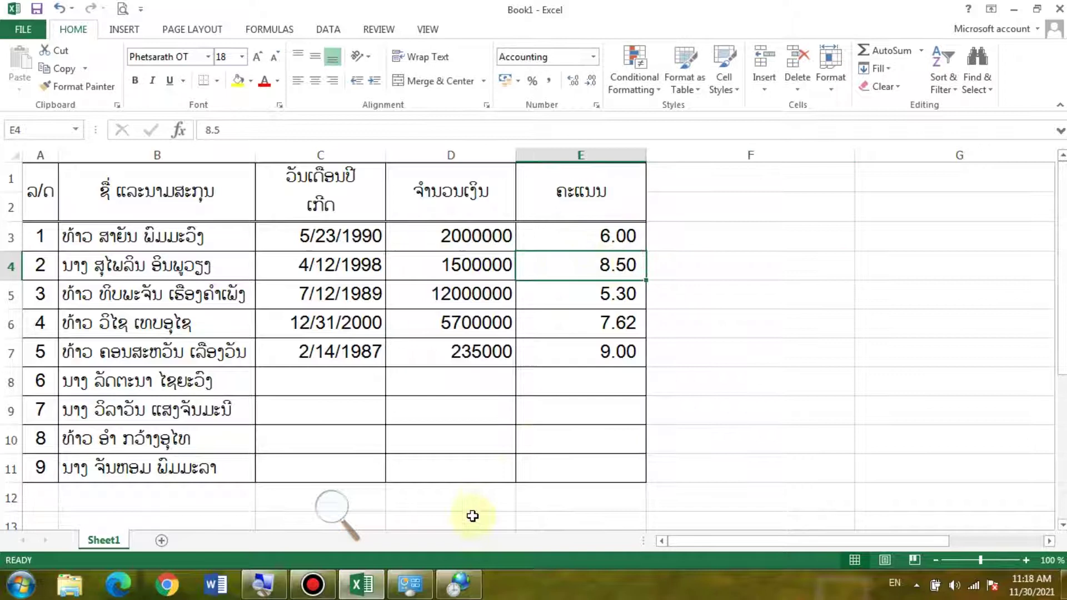
left_click(459, 584)
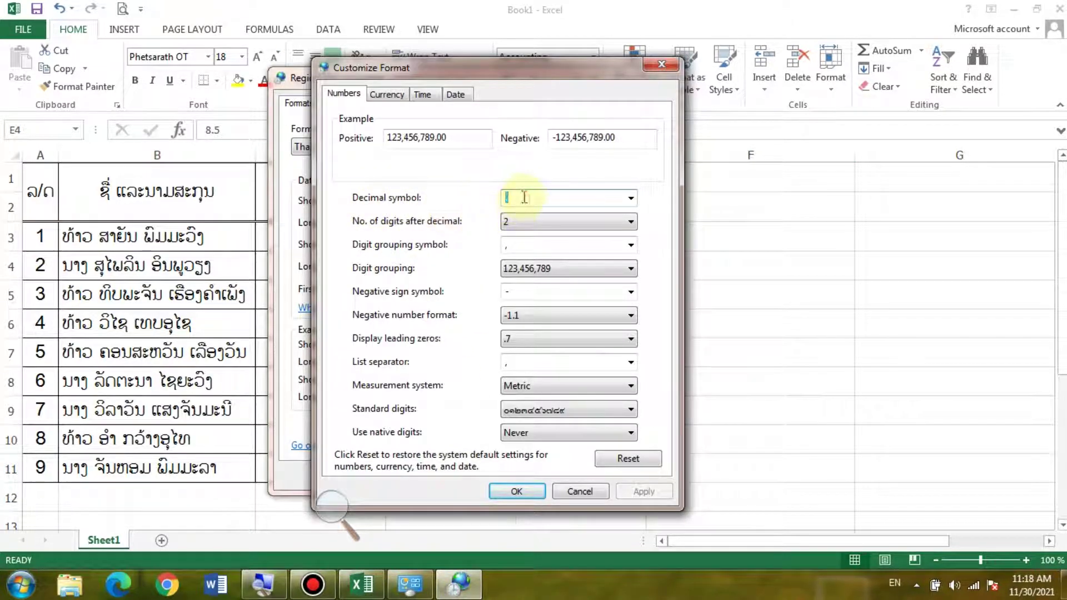
Set the decimal symbol of the Thai number format to a comma and apply the change.
left_click(631, 199)
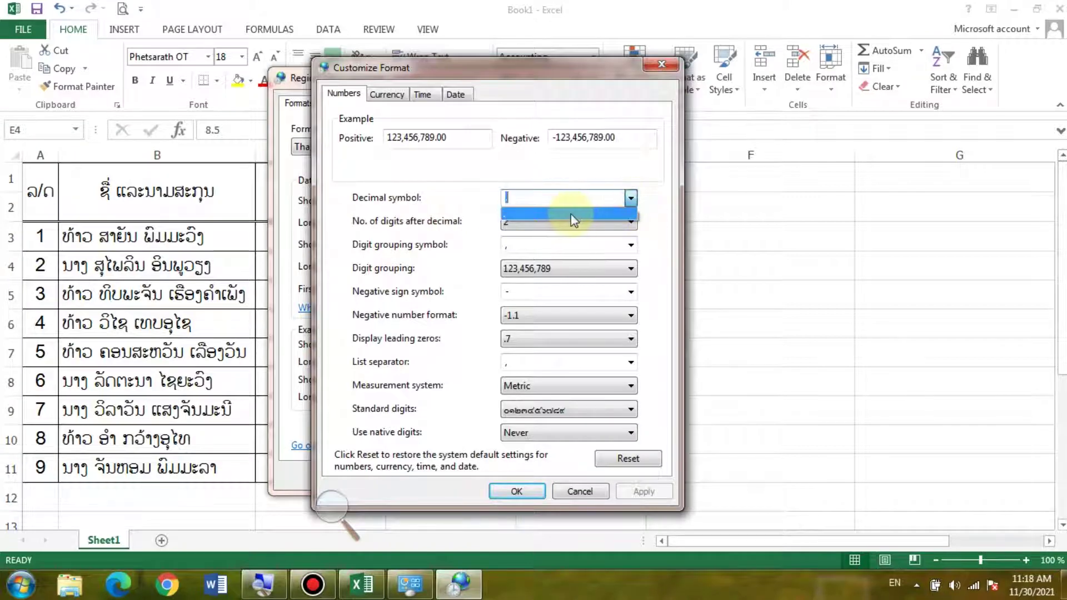
left_click(557, 213)
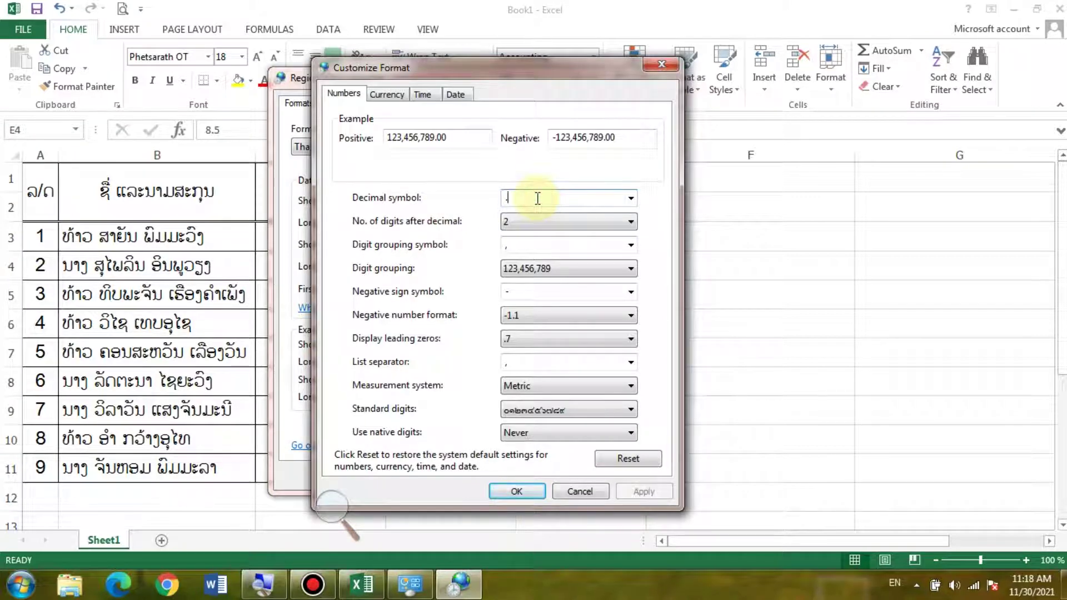
key("BackSpace")
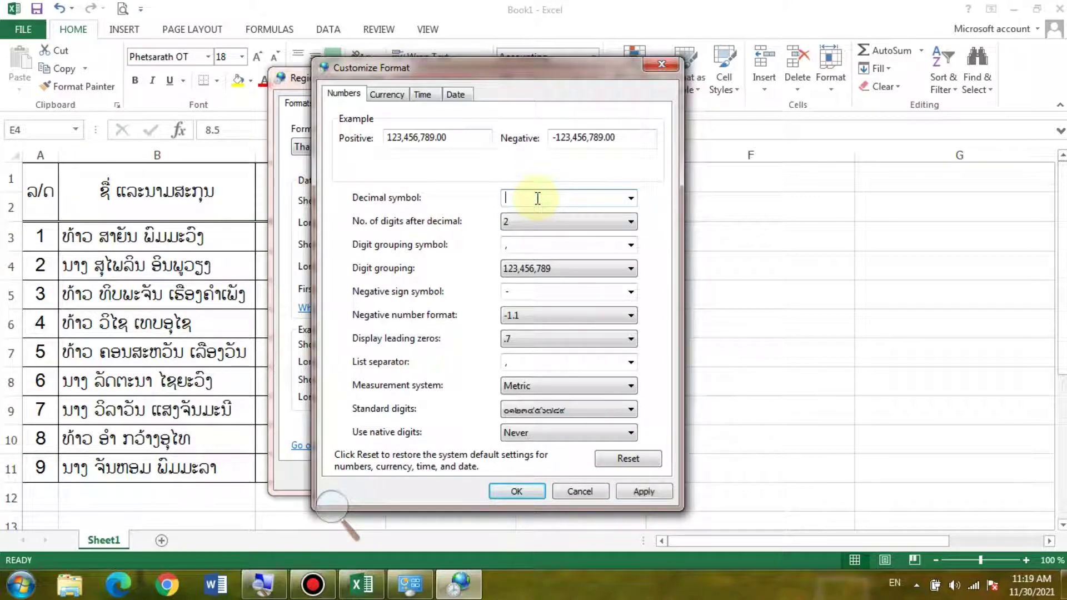
type("F")
left_click(643, 491)
Check the decimals of the score in E3 in Excel and return to the decimal symbol setting.
key("alt+Tab")
left_click(614, 238)
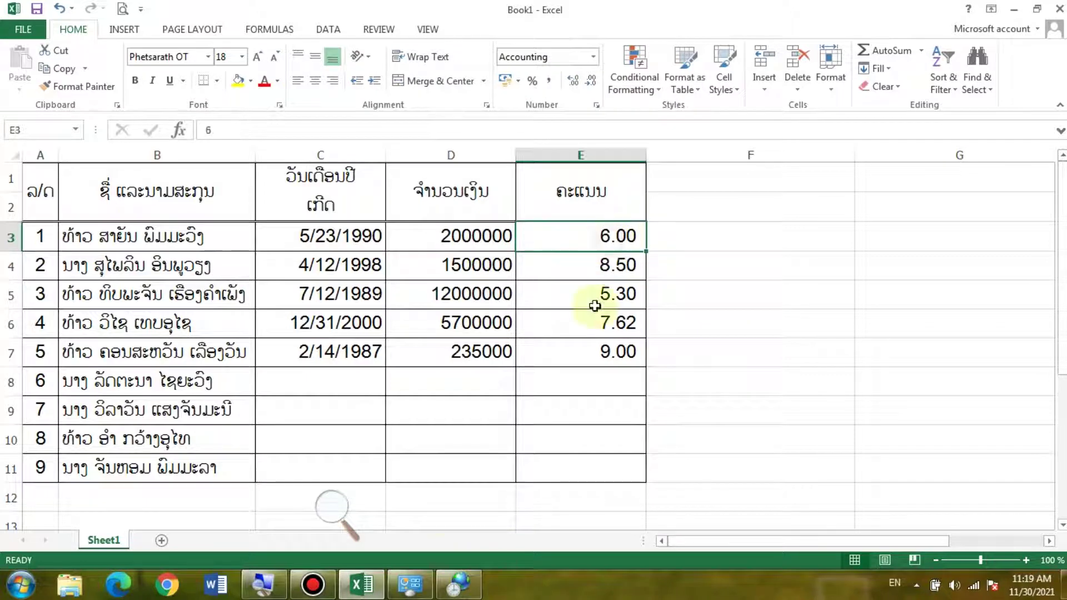
left_click(457, 582)
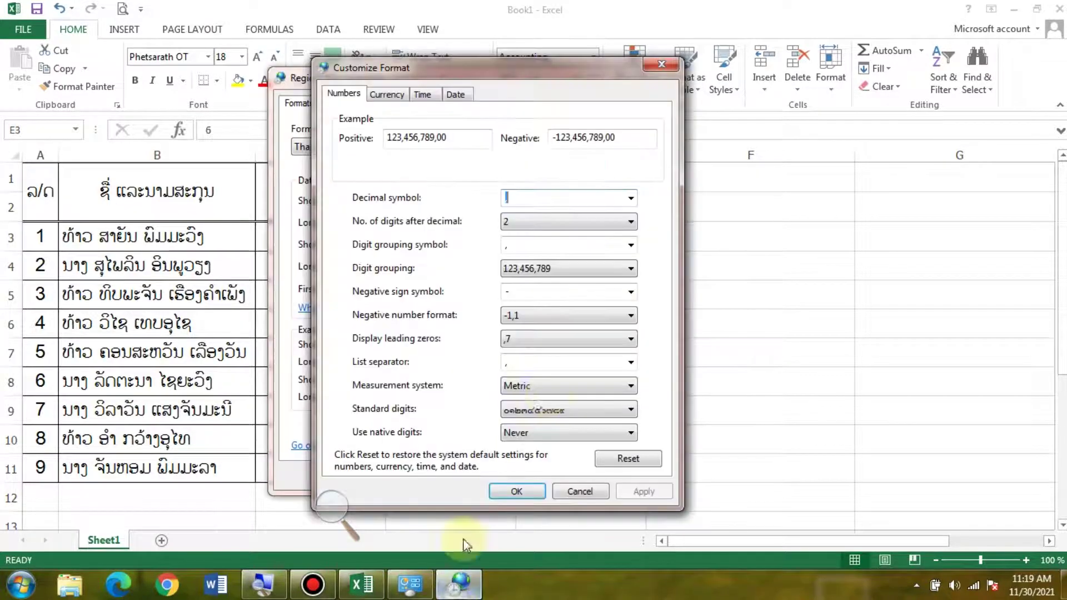
left_click(549, 198)
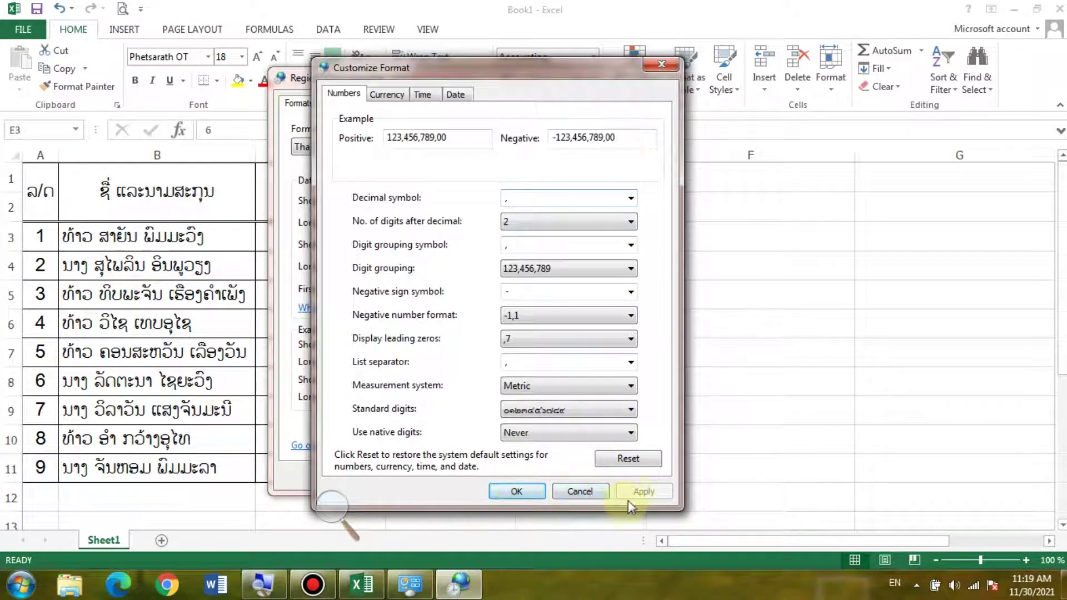
Confirm the customized number options, apply the Thai regional format, and check the scores in the Excel workbook.
left_click(516, 491)
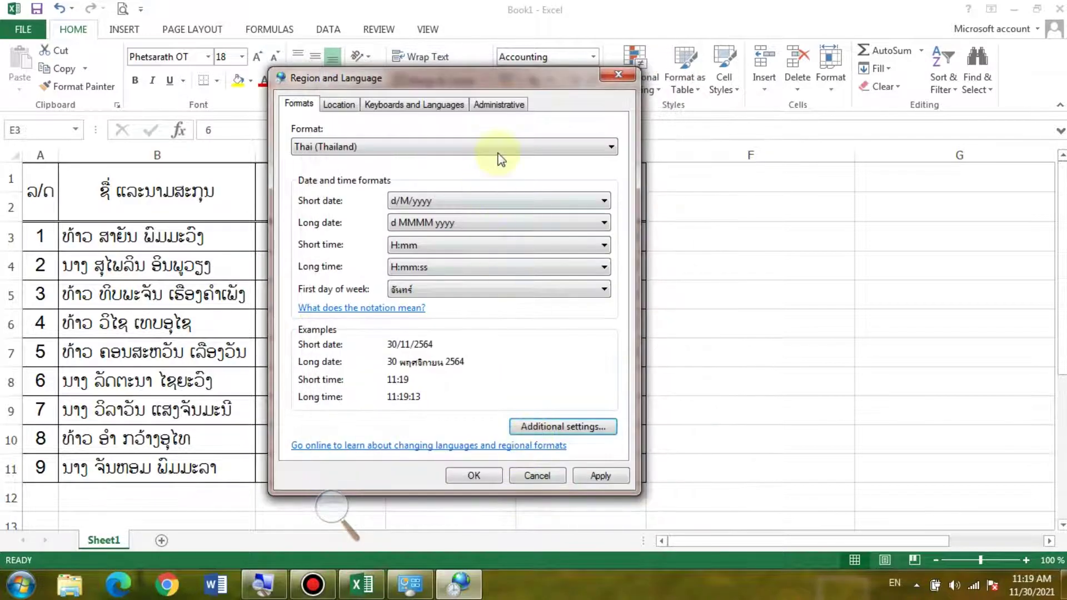
left_click(611, 481)
left_click(613, 254)
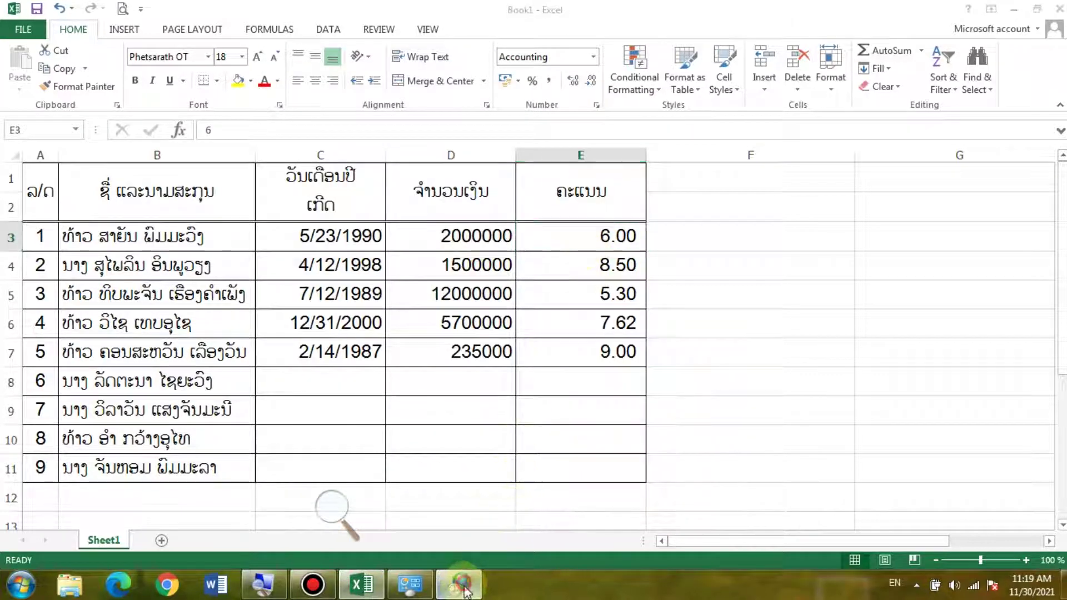
left_click(459, 583)
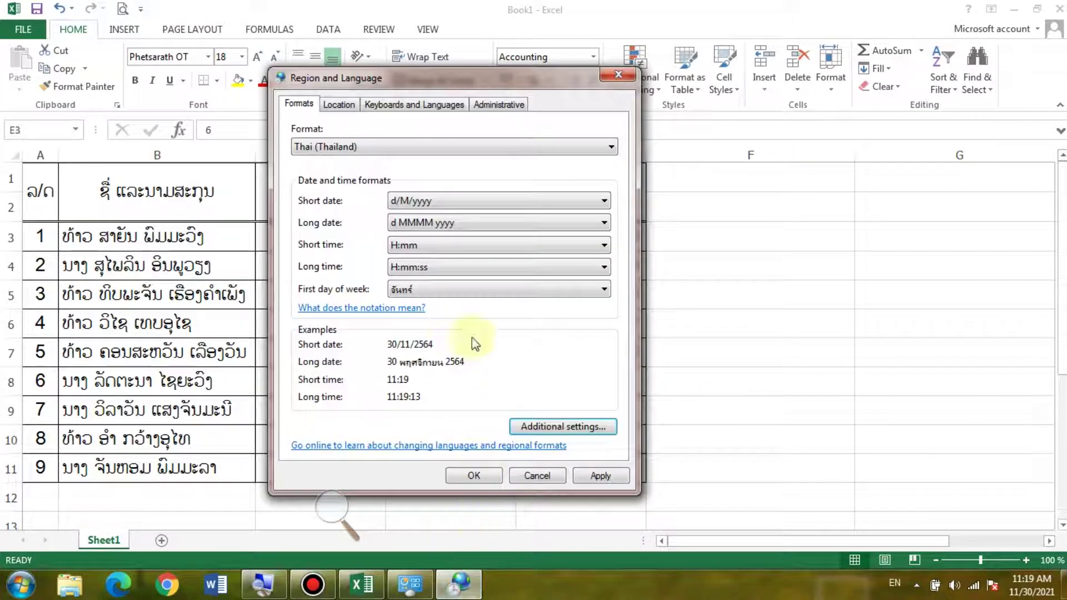
Reopen the additional settings of the Thai format and compare the decimal and digit grouping symbols with the scores in Excel.
left_click(562, 426)
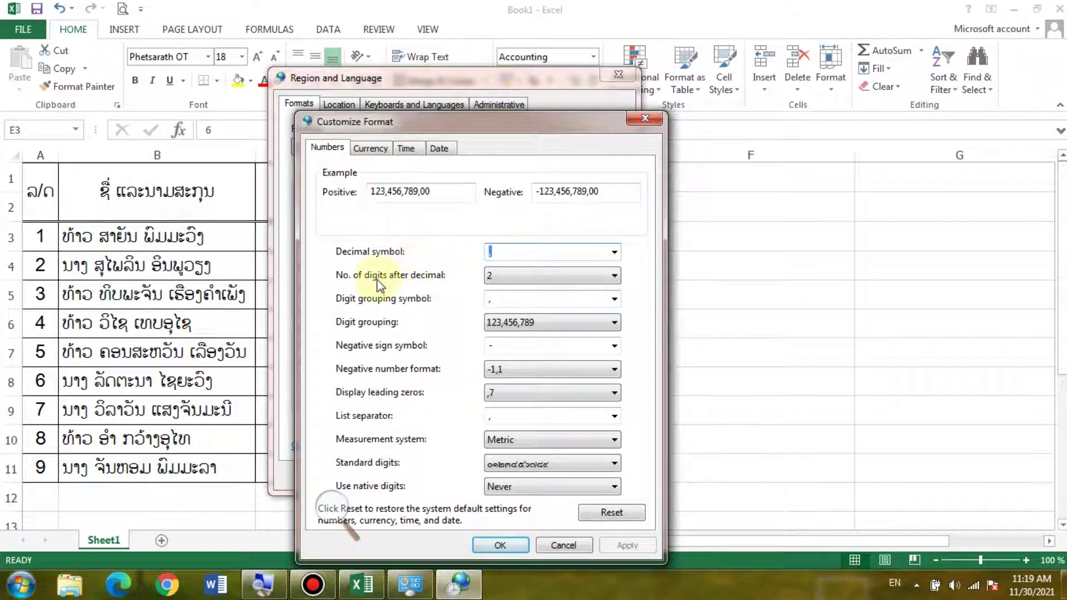
left_click_drag(379, 122, 235, 83)
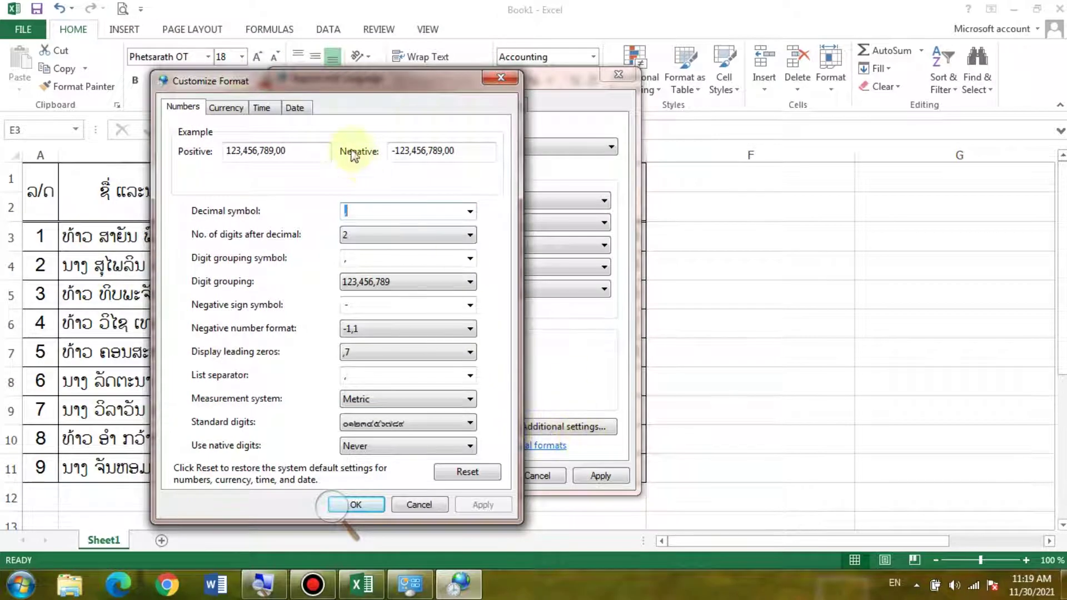
left_click_drag(323, 79, 338, 74)
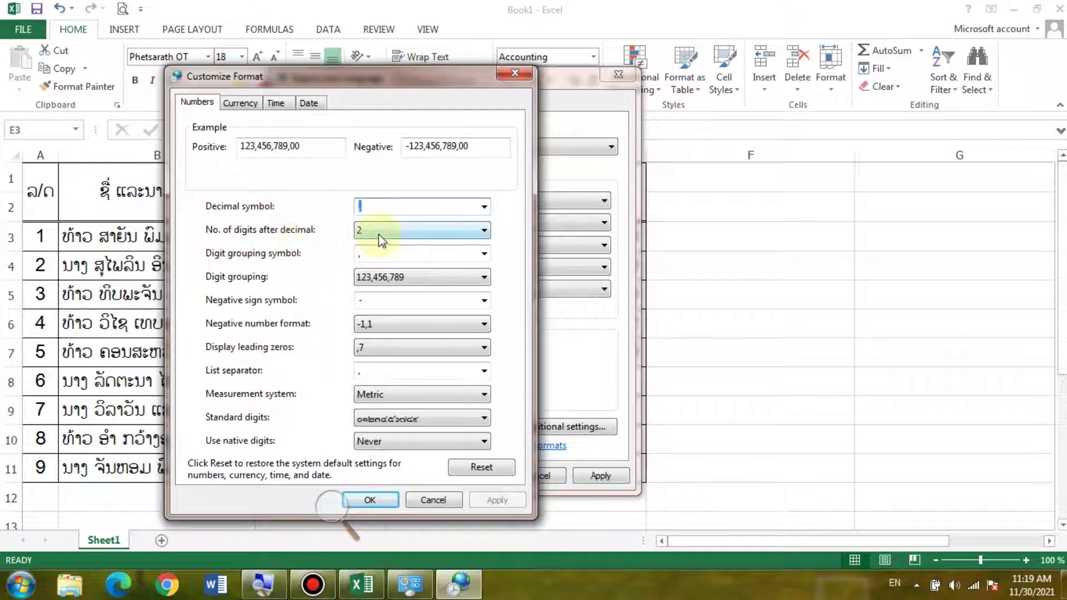
left_click(611, 240)
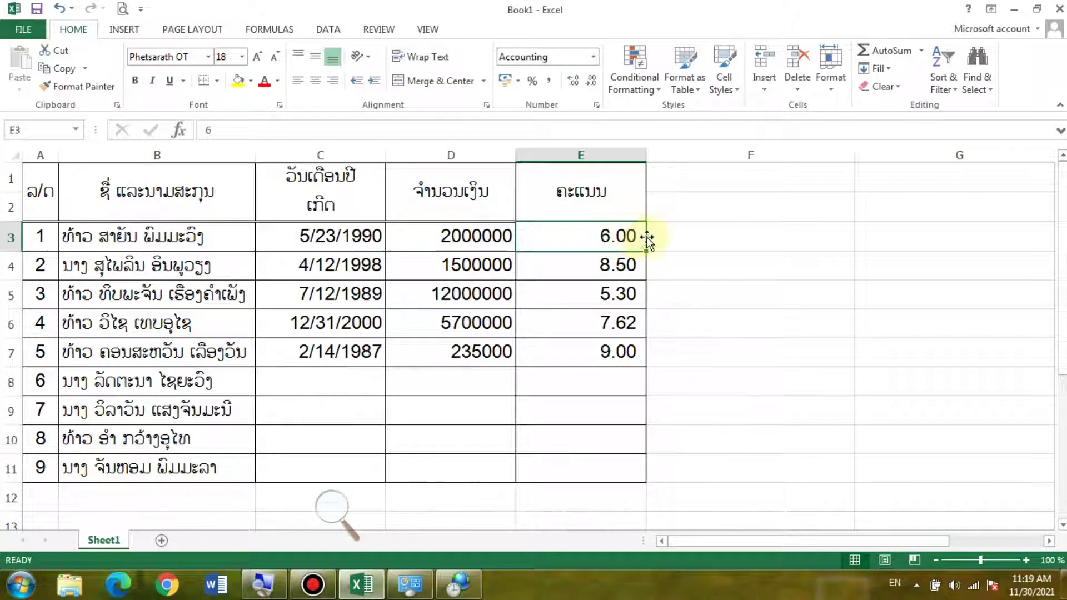
left_click(459, 583)
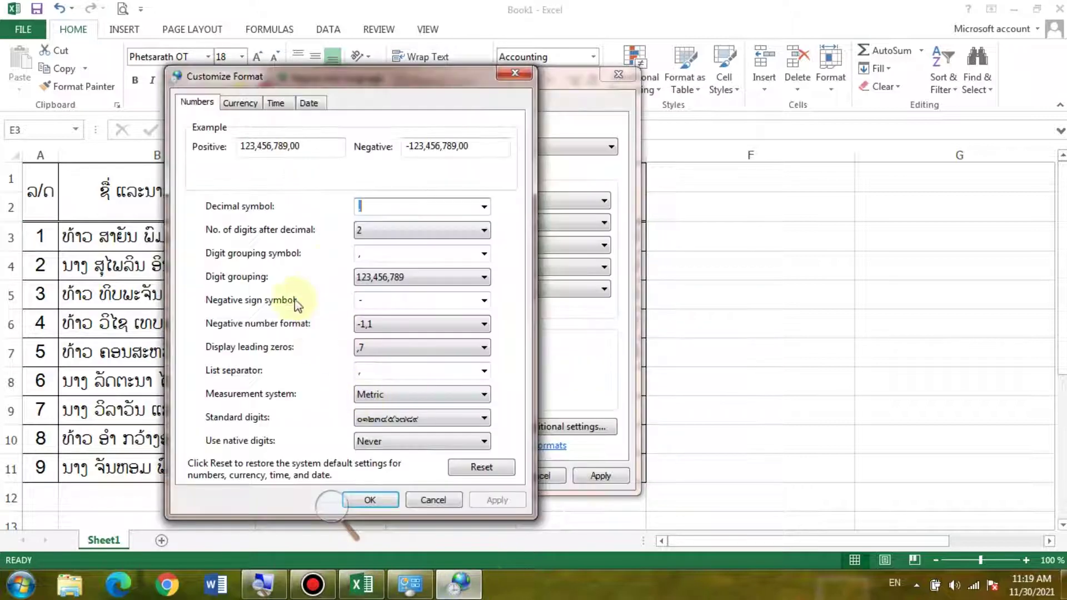
left_click(728, 318)
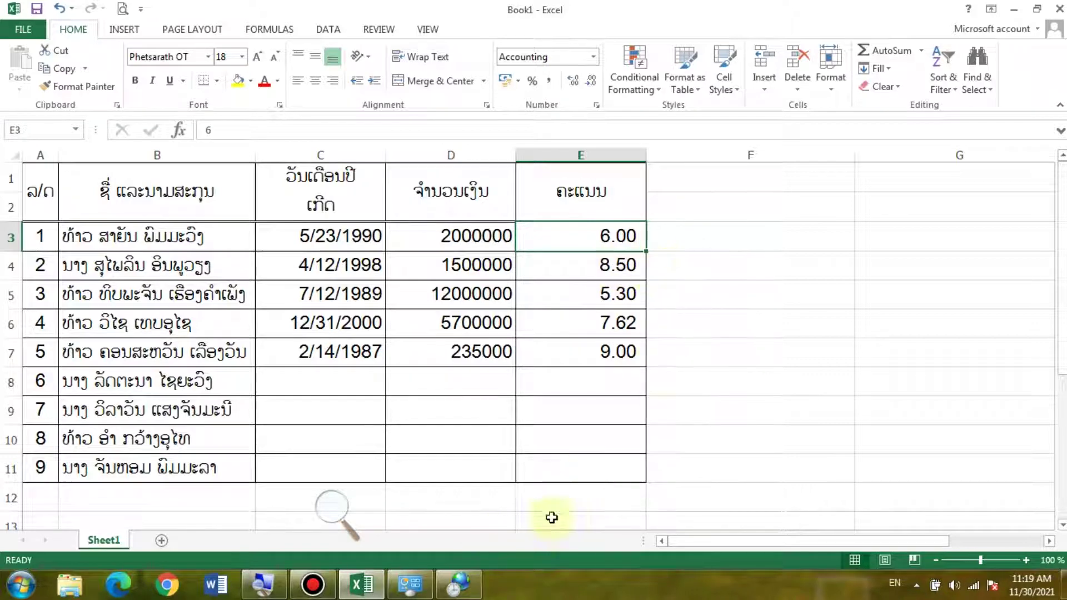
left_click(459, 583)
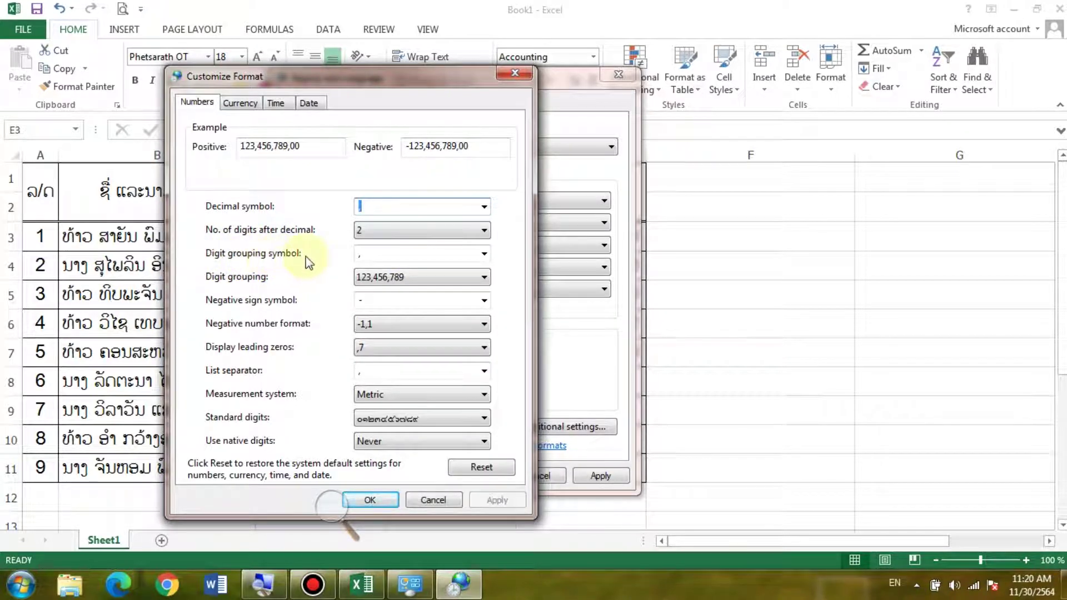
left_click(362, 254)
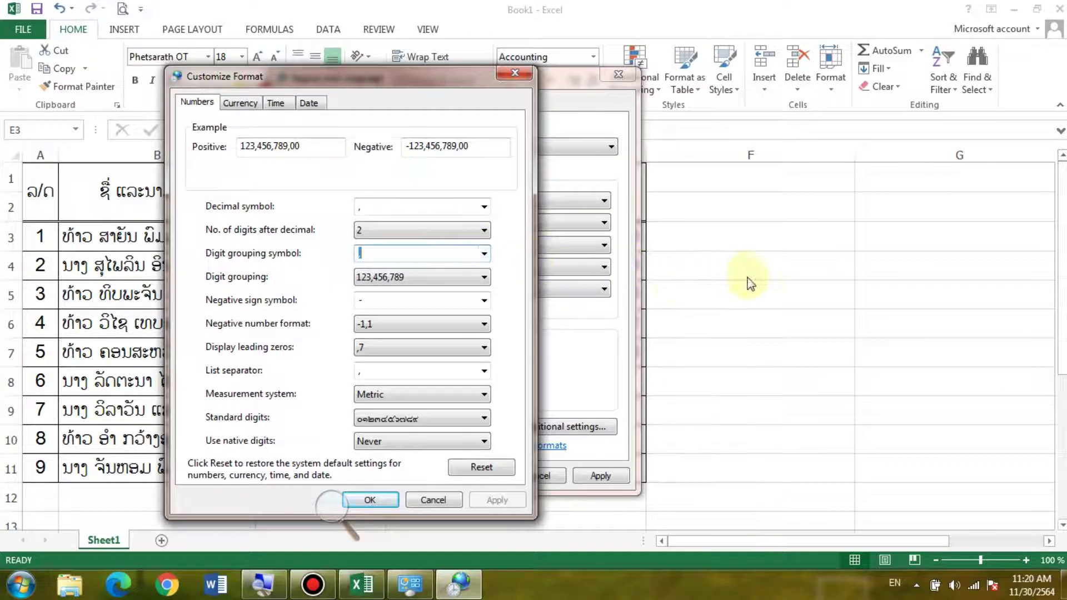
Switch to Excel, apply the comma style to the amounts in D3:D7, and widen column D to fit them.
key("Return")
key("Return")
left_click(454, 265)
left_click(463, 235)
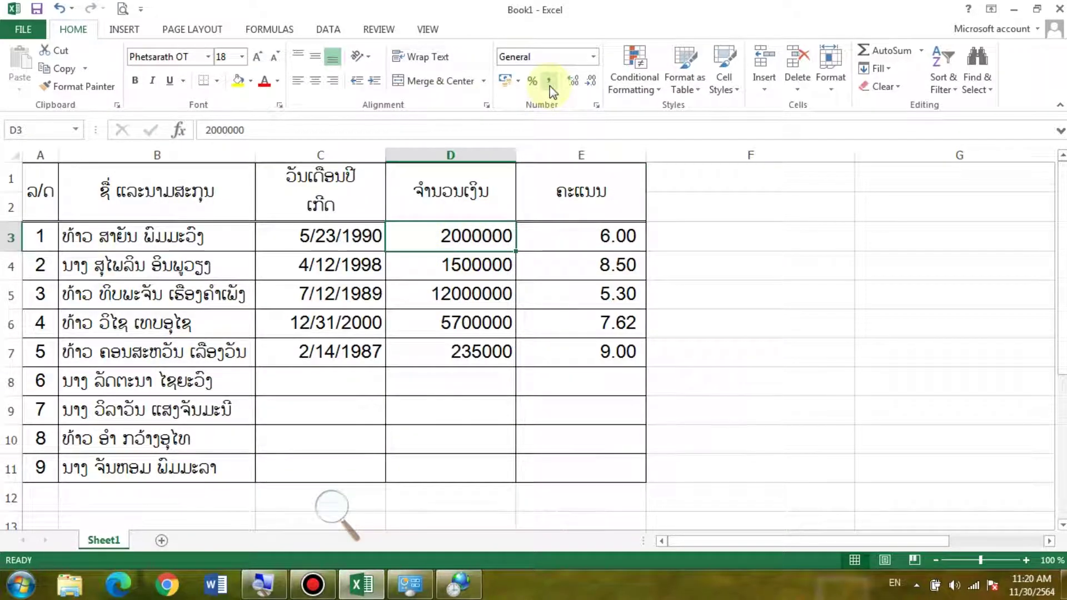
left_click_drag(447, 236, 447, 353)
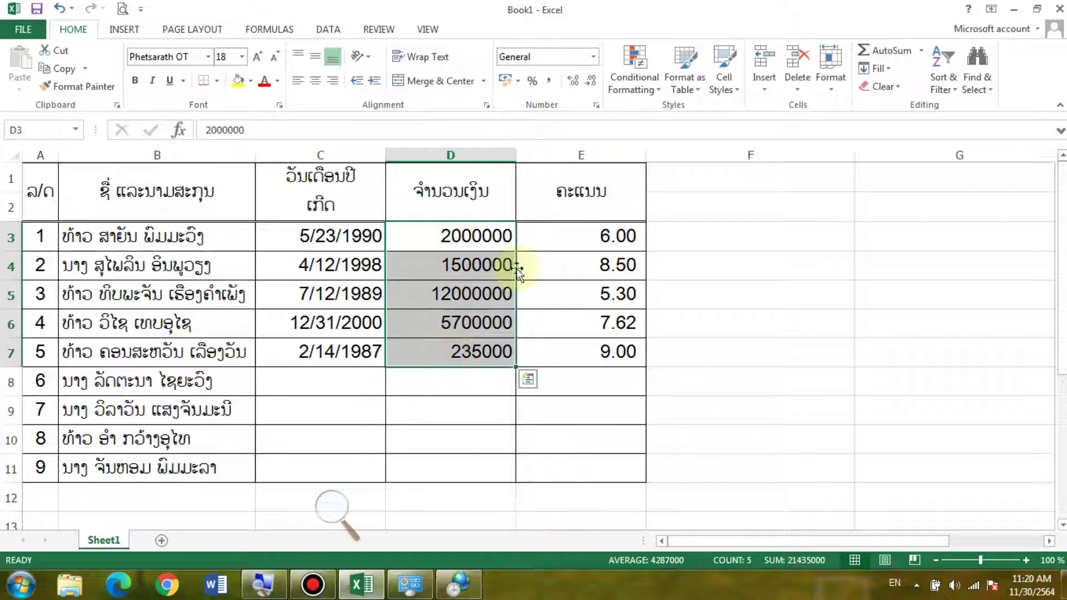
left_click(549, 82)
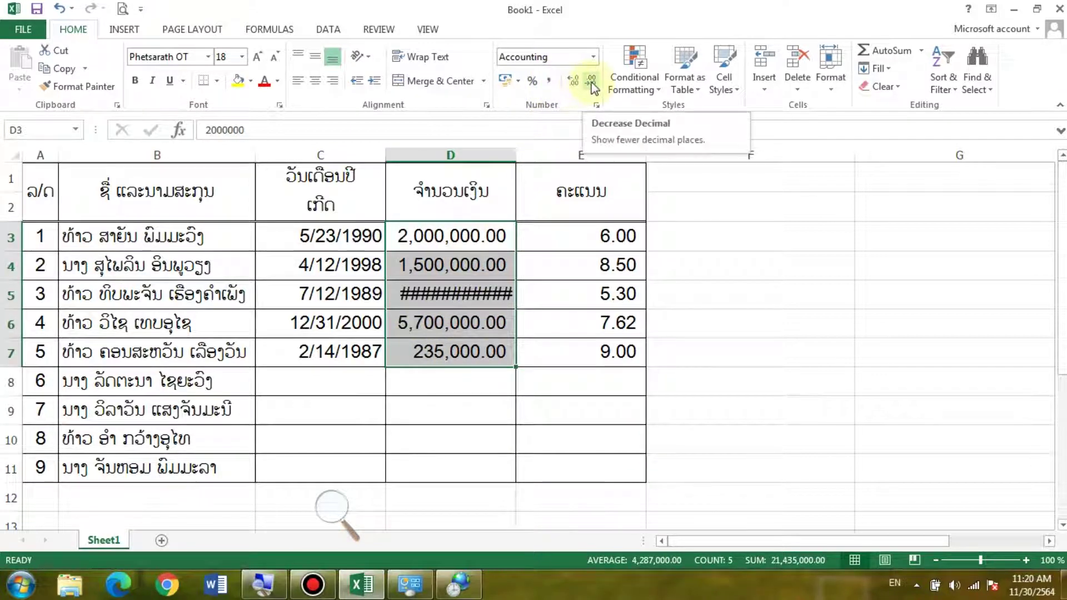
left_click_drag(516, 149, 528, 149)
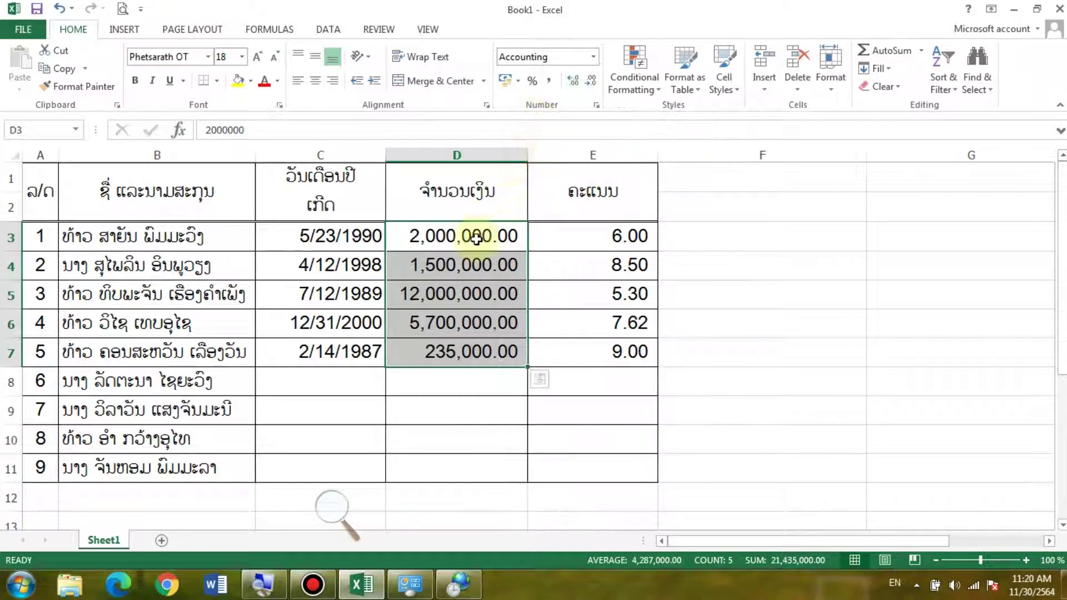
Compare the thousands separators of the amount in D3 with the digit grouping symbol in the Customize Format dialog.
left_click(419, 248)
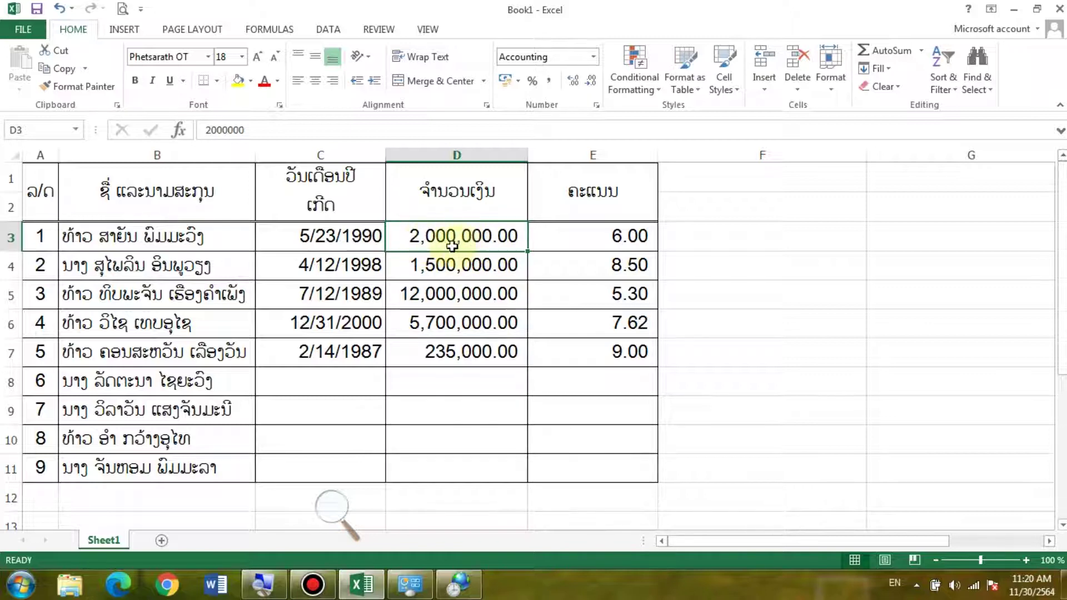
left_click(459, 584)
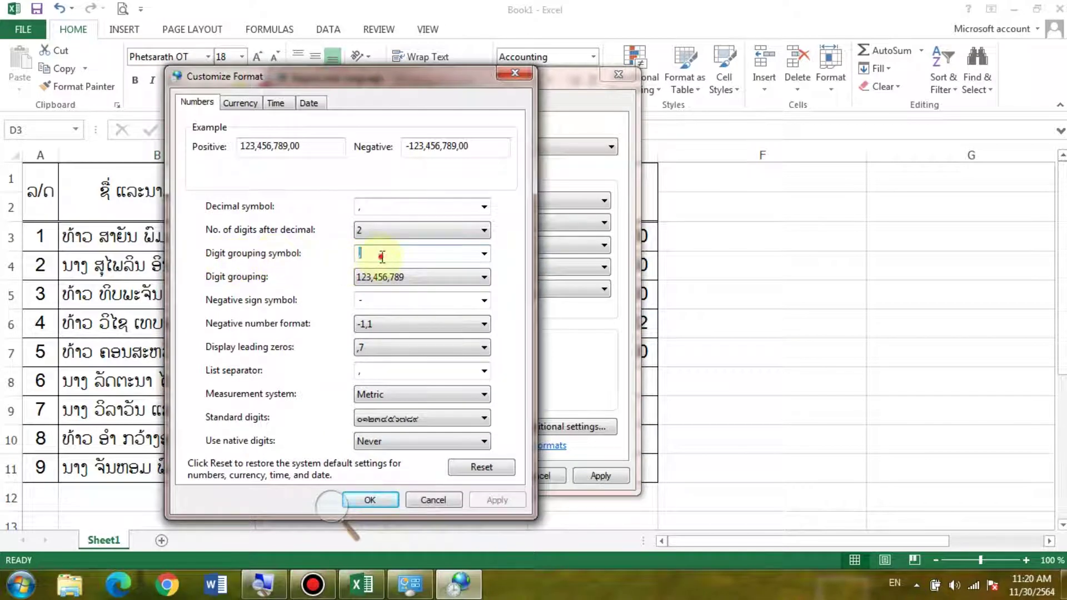
type(",")
left_click(459, 243)
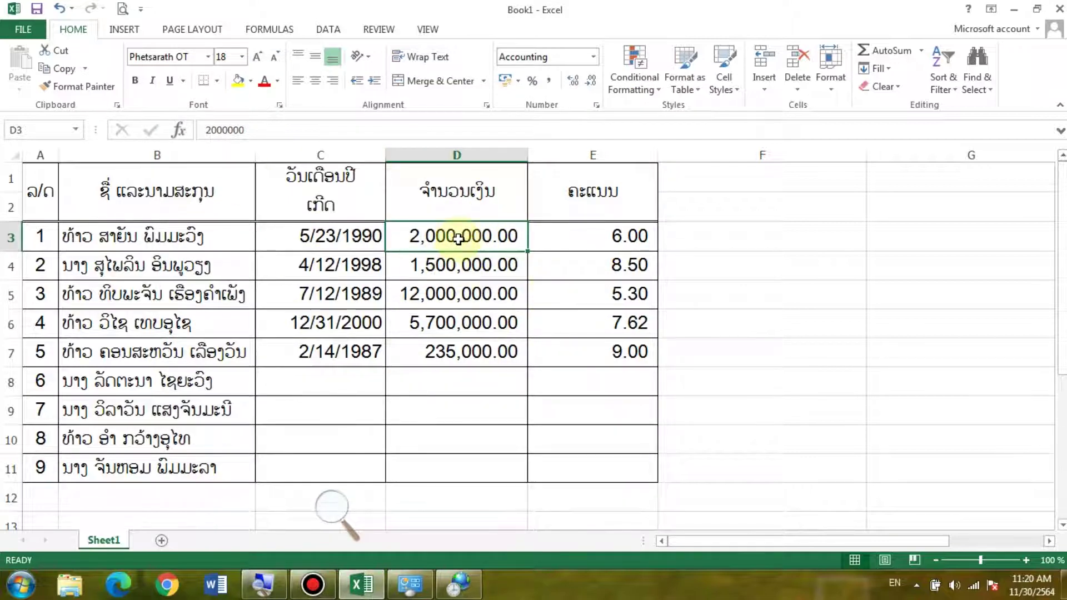
left_click(460, 583)
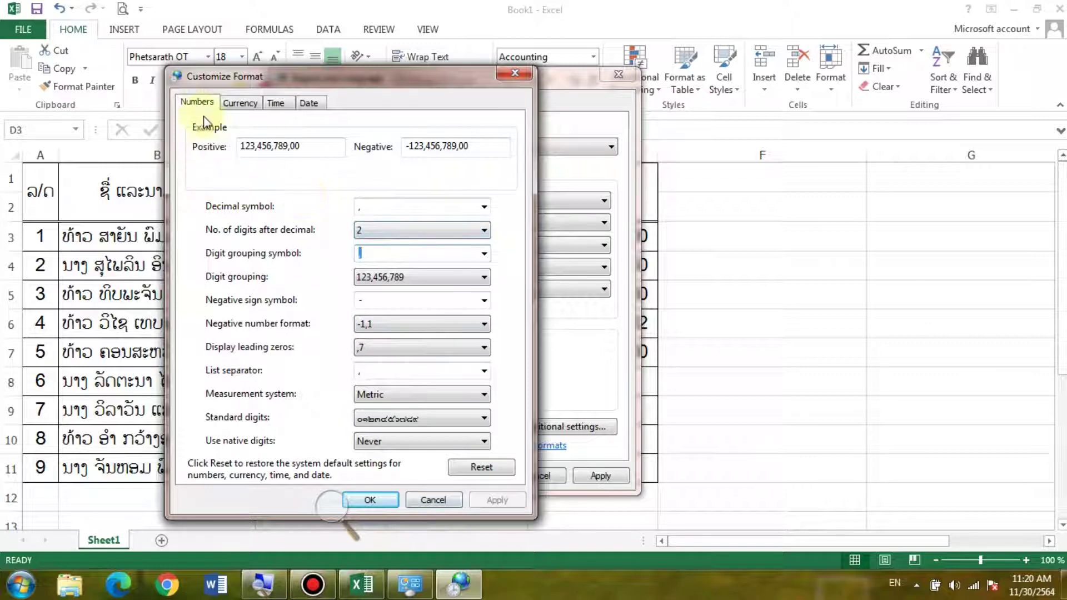
Examine the decimal and digit grouping symbols, look through the currency, time and date options, and return to the number options.
double_click(365, 208)
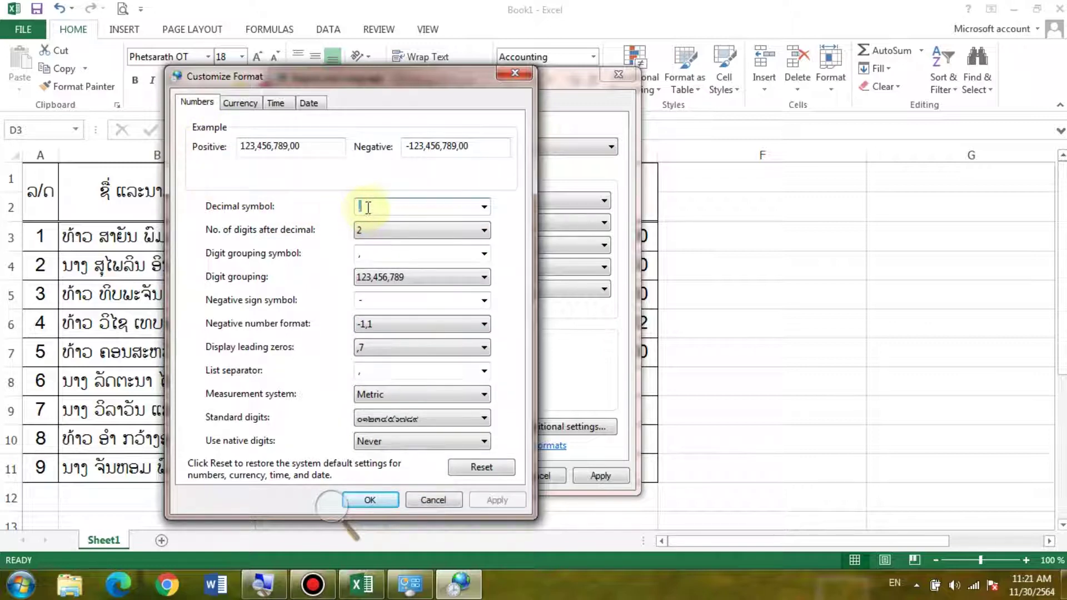
double_click(374, 258)
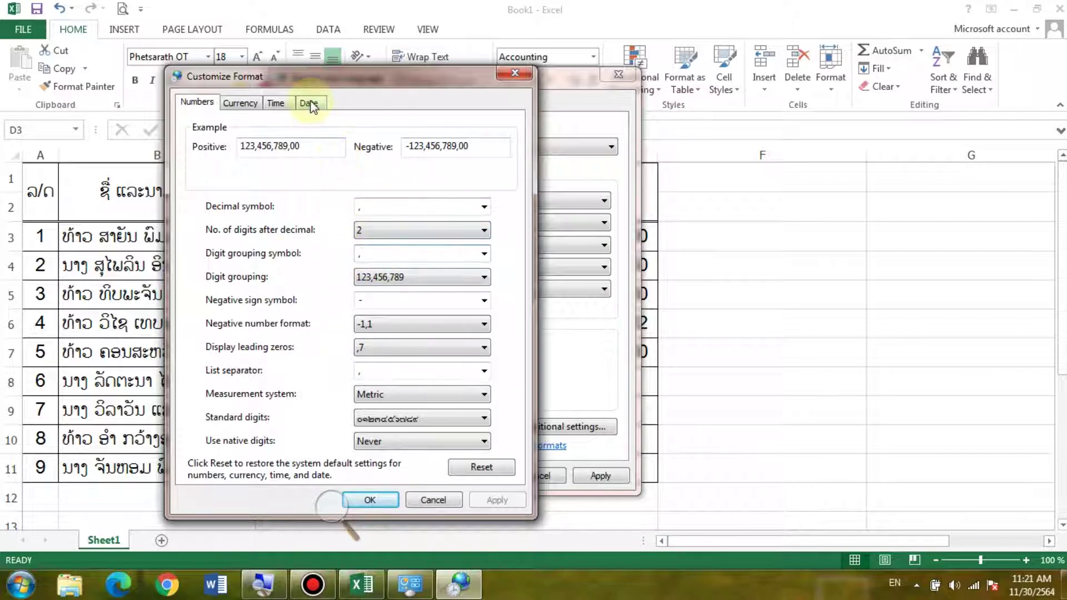
left_click_drag(308, 76, 324, 71)
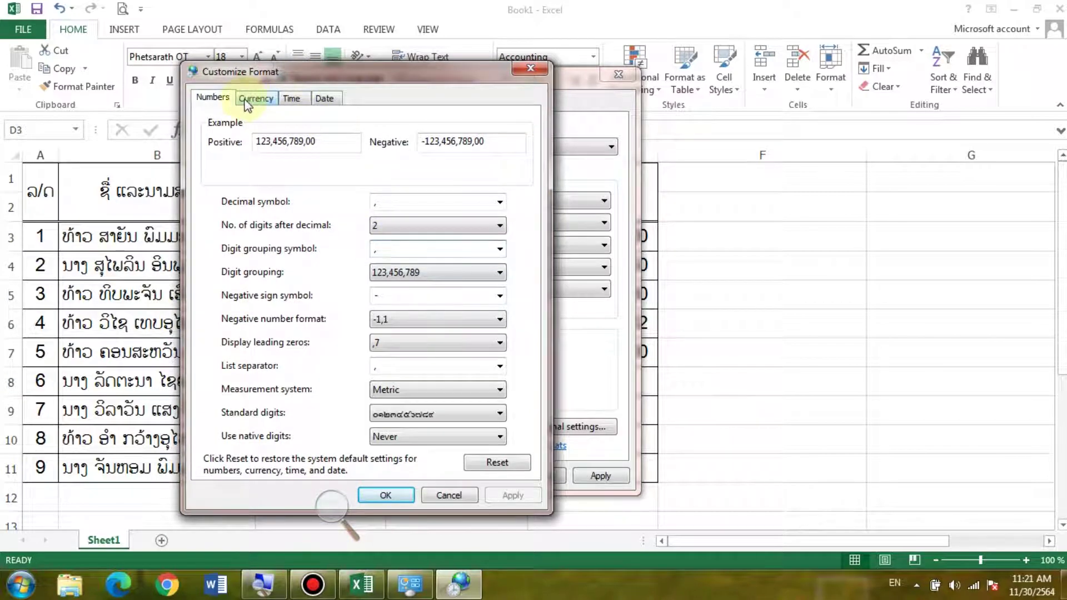
left_click(264, 104)
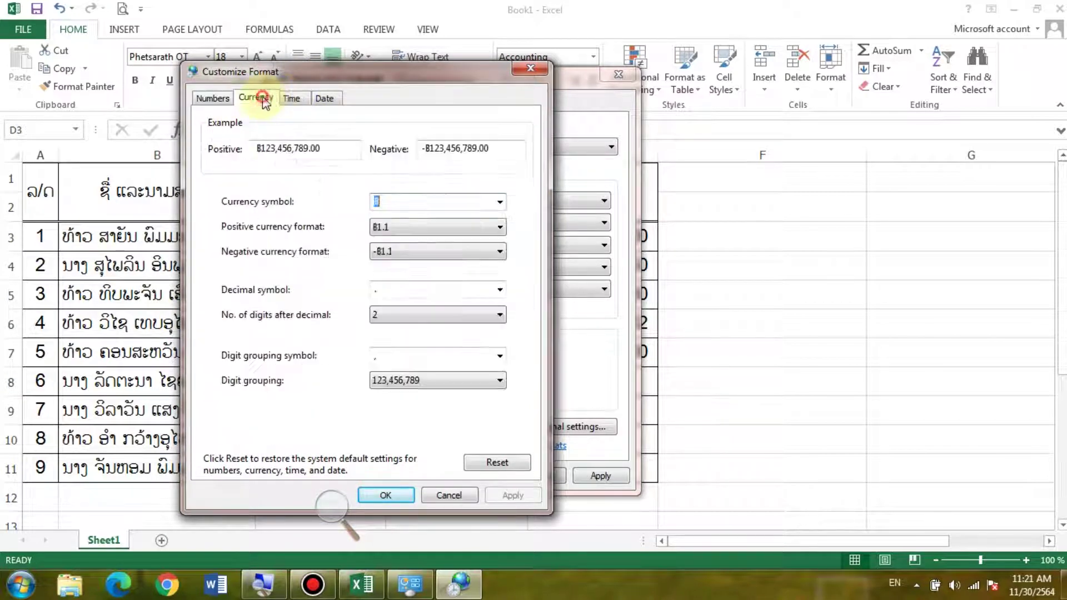
left_click(291, 101)
left_click(325, 100)
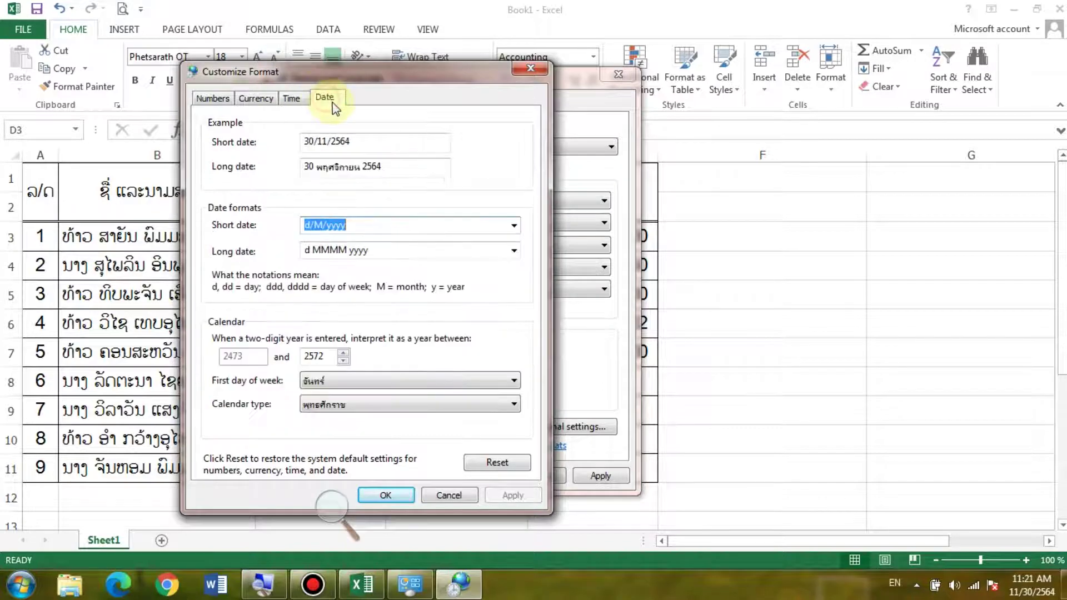
left_click(215, 99)
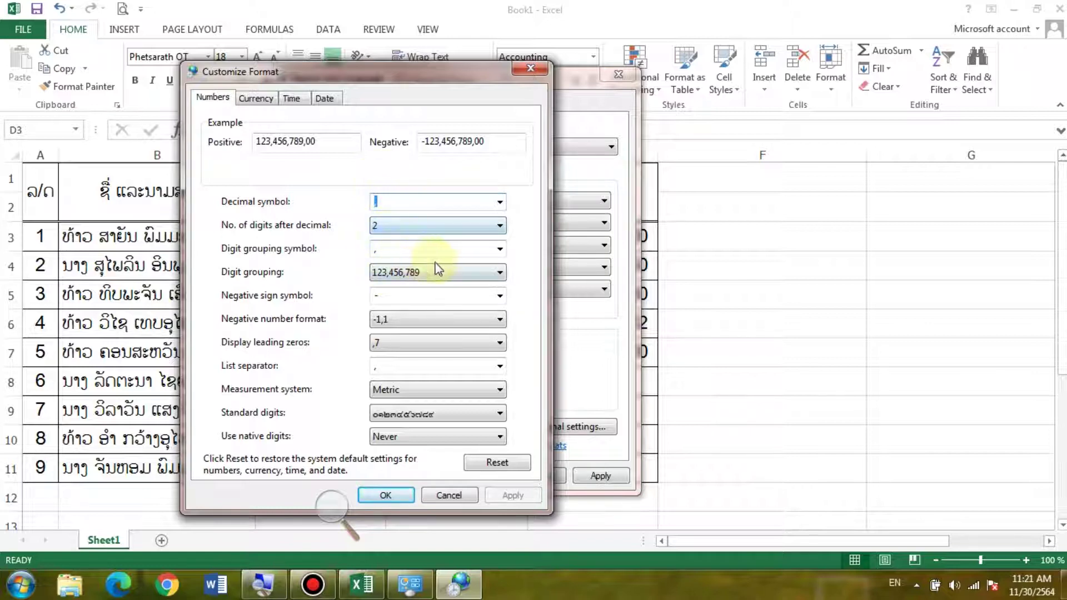
Choose the comma as the digit grouping symbol in the number options.
left_click(476, 248)
left_click(499, 248)
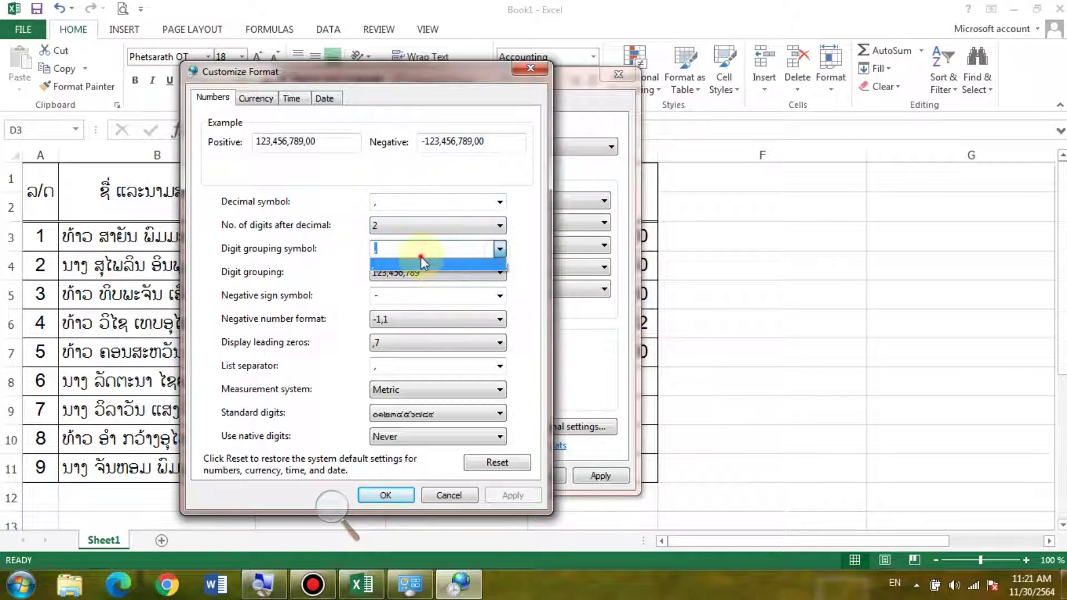
left_click(422, 262)
type(",")
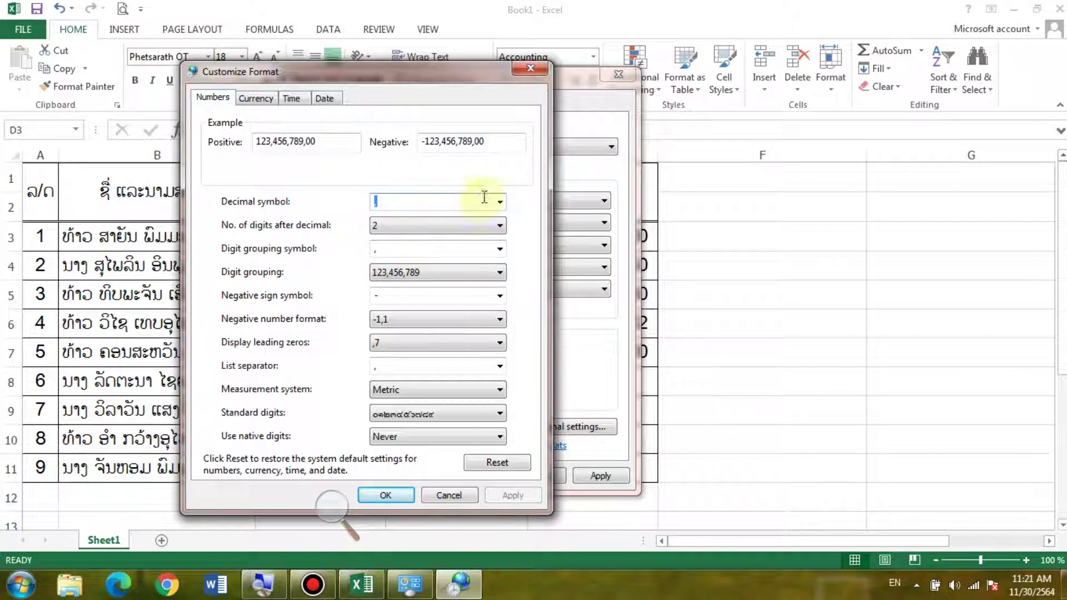
Set the decimal symbol to a period and apply the number format.
left_click(500, 202)
left_click(450, 230)
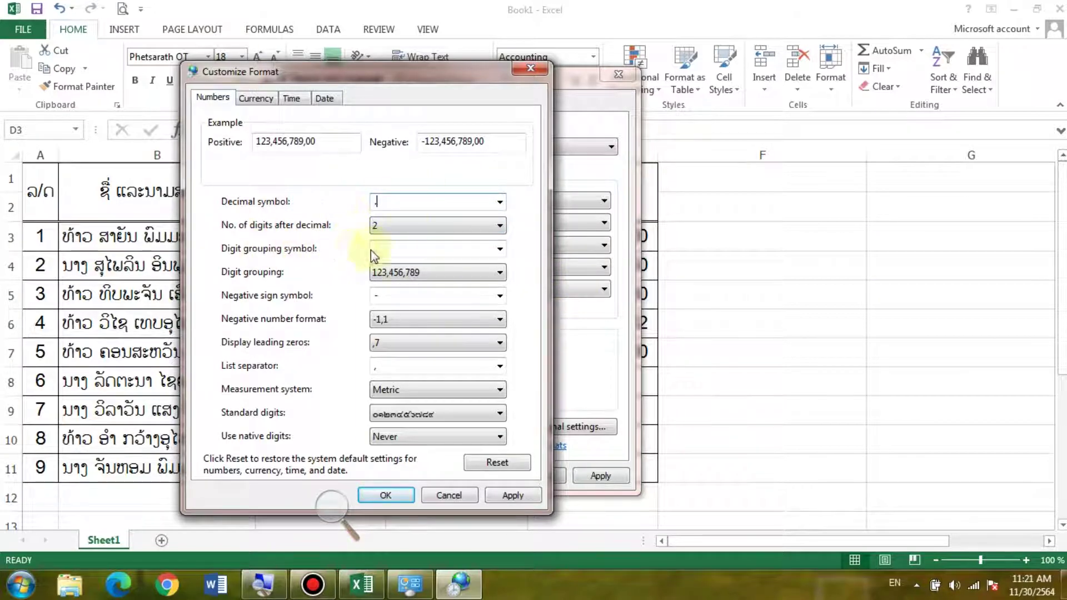
left_click(511, 495)
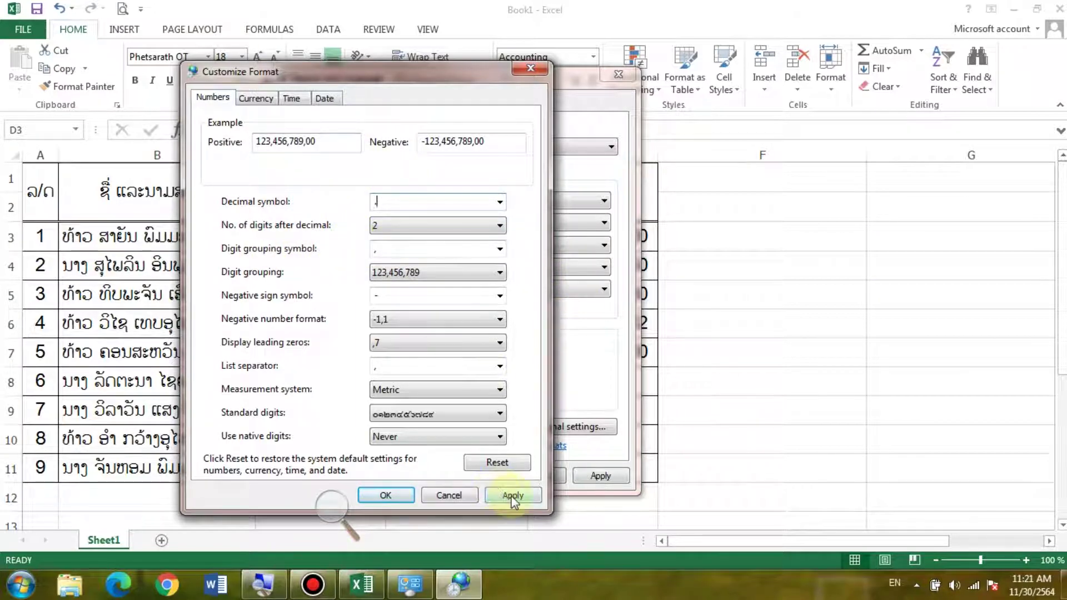
Choose d/M/yyyy as the short date format in the date options of the Customize Format dialog.
left_click(327, 99)
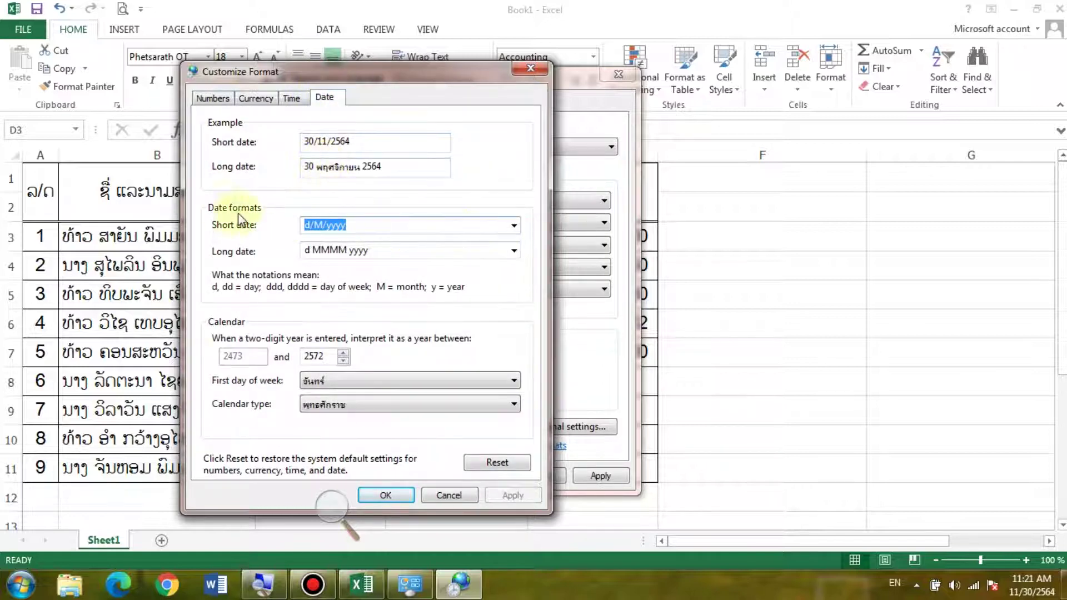
left_click(513, 224)
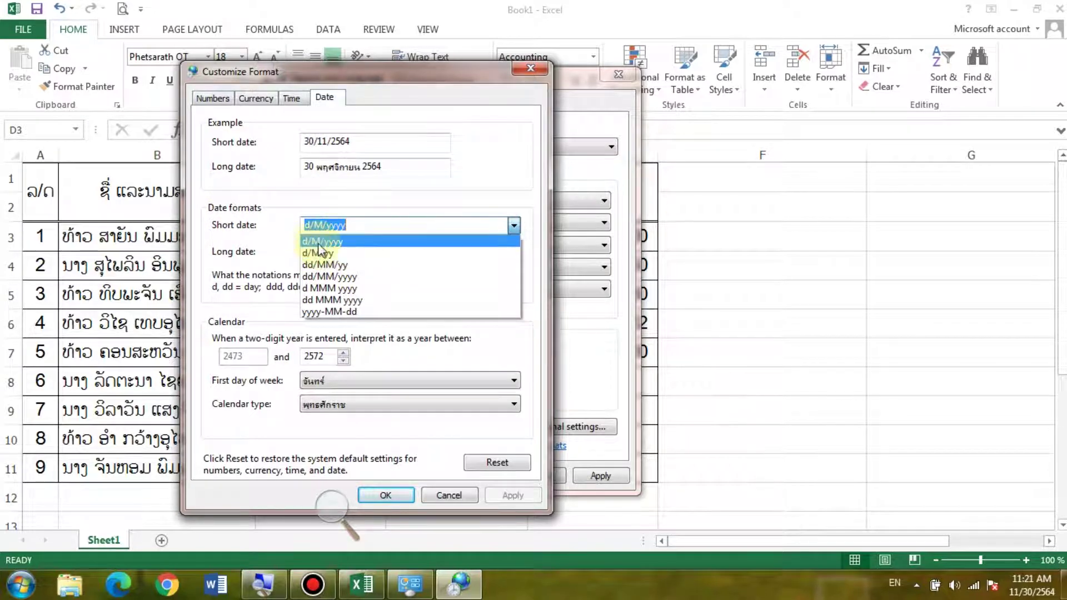
left_click(336, 241)
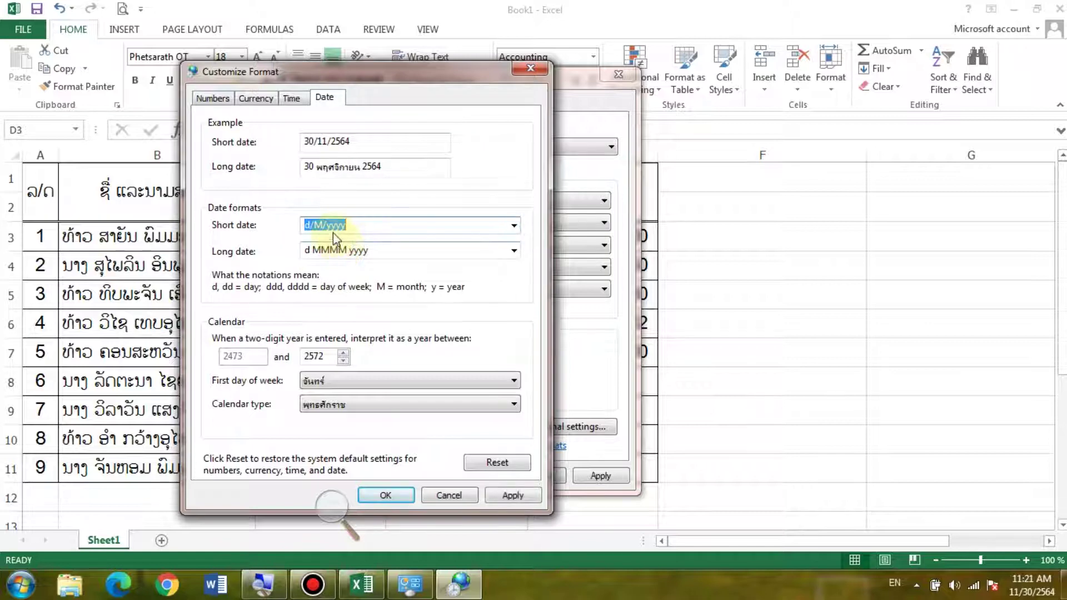
left_click(355, 230)
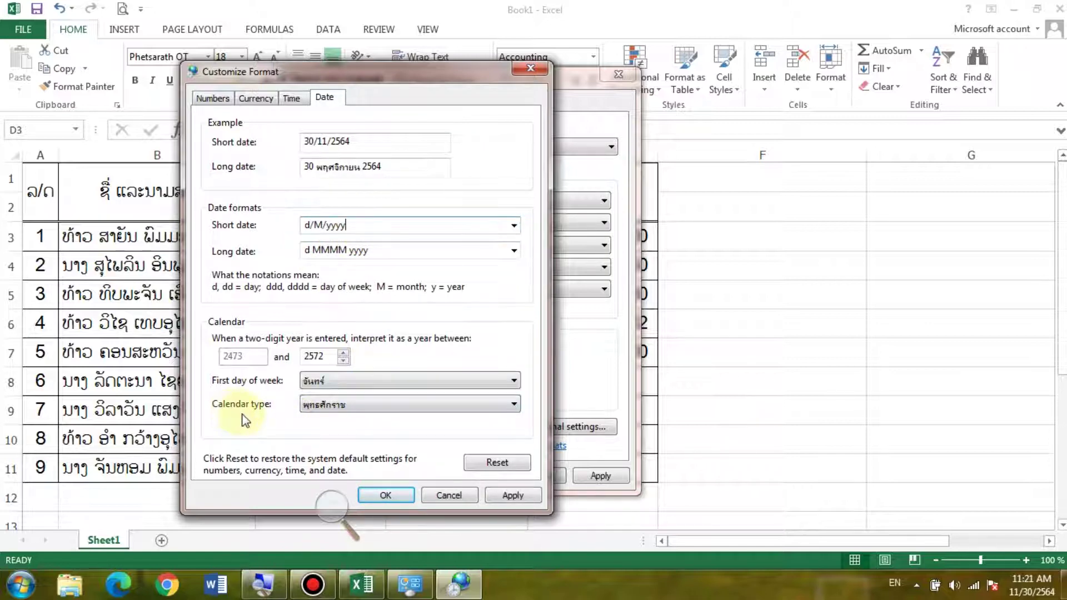
Set the calendar type to คริสต์ศักราช (Christian era) and apply the date format.
left_click(336, 409)
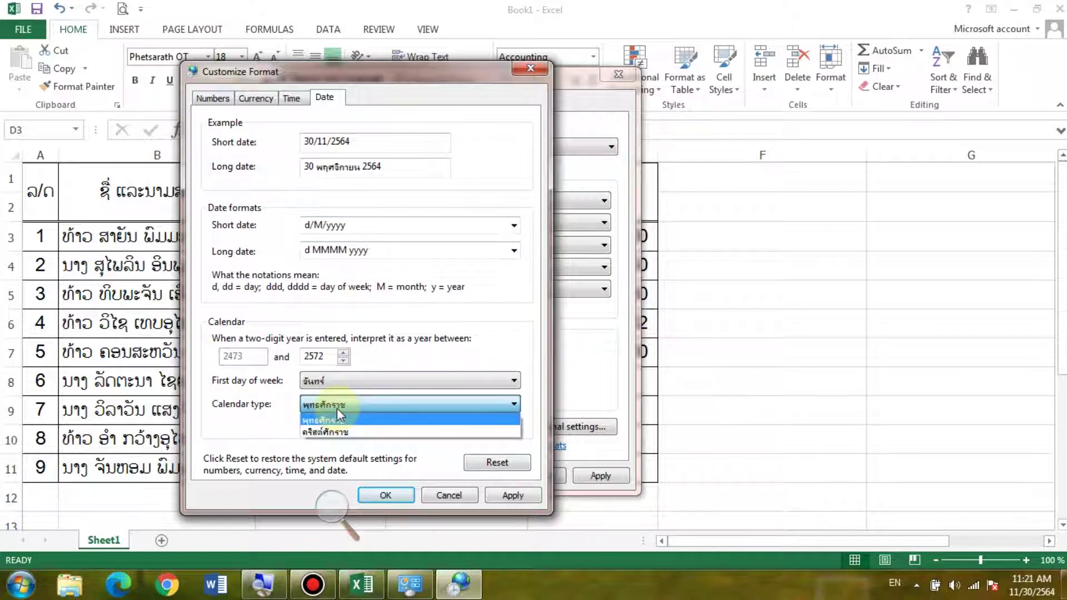
left_click(356, 420)
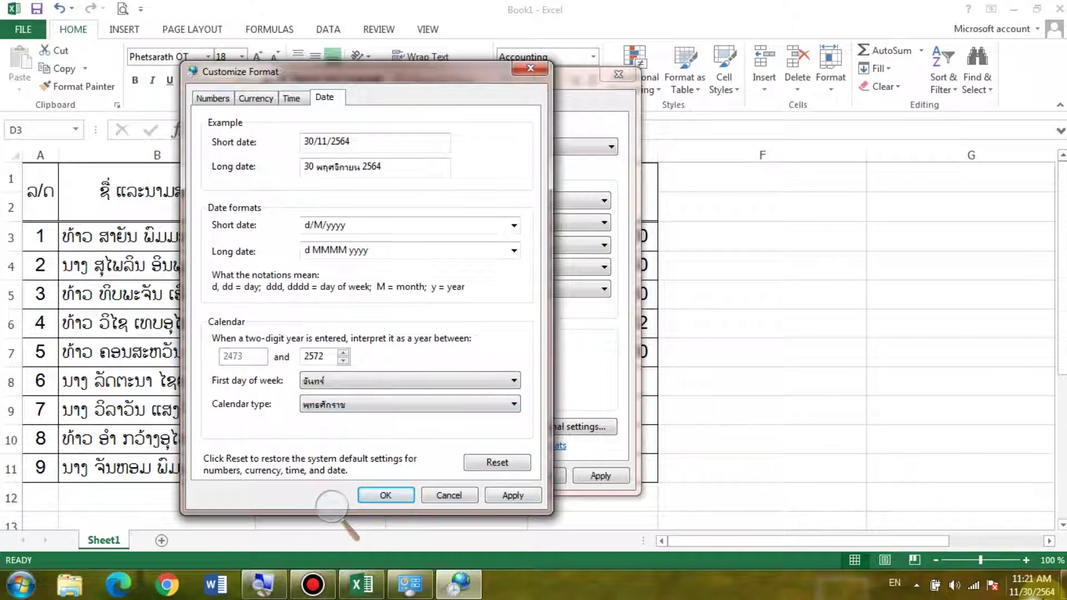
mouse_move(1051, 597)
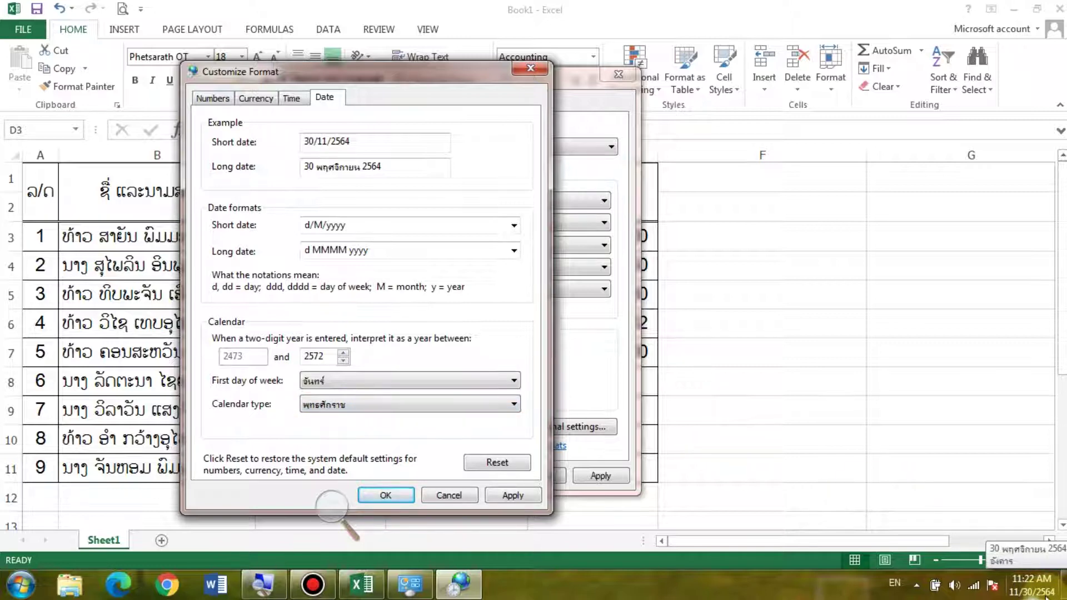
left_click(436, 411)
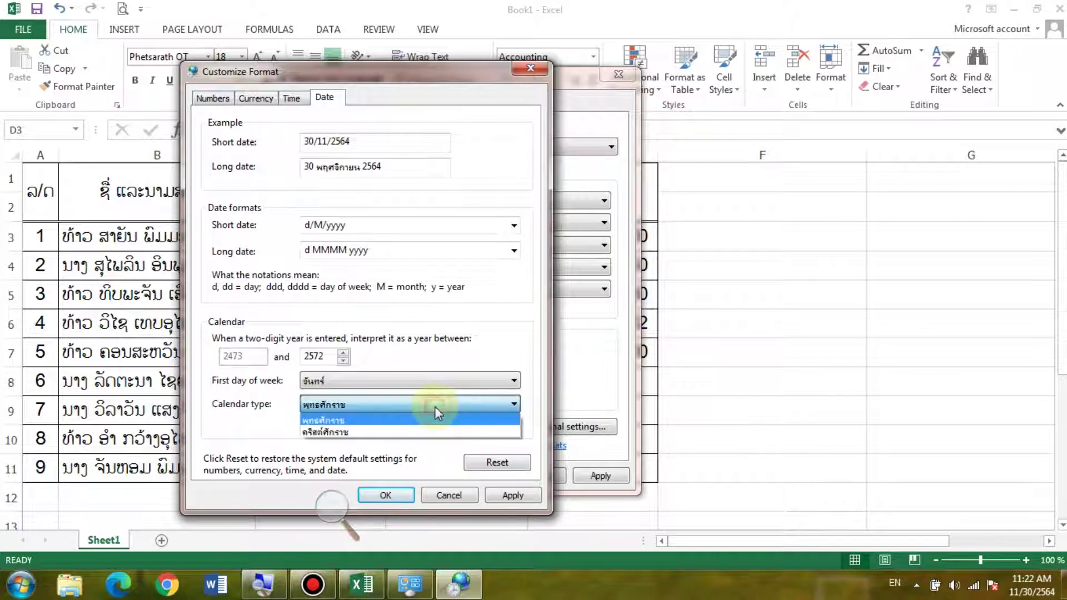
left_click(345, 432)
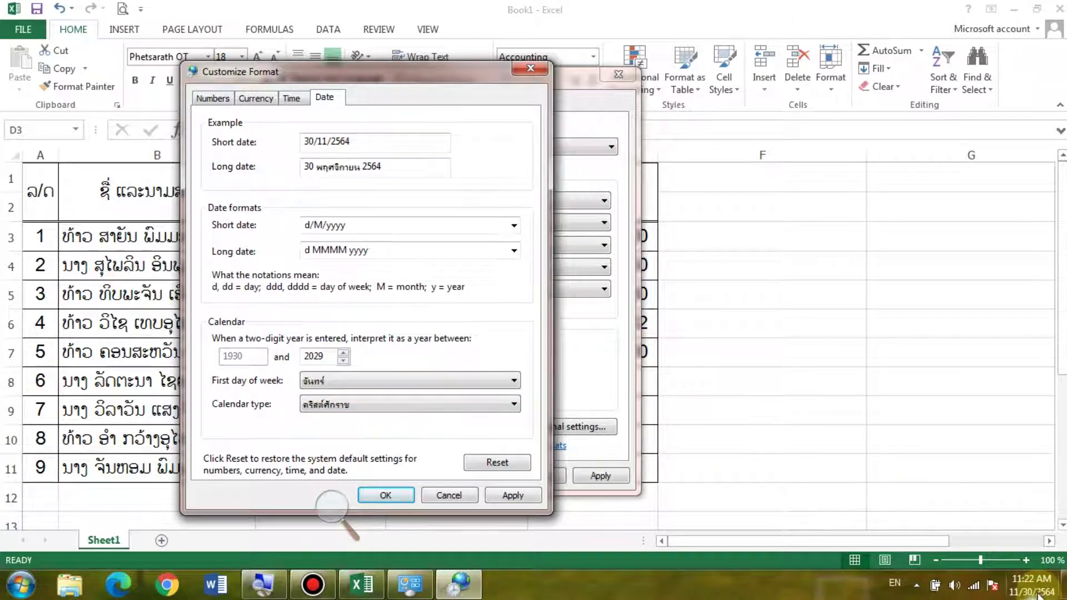
left_click(535, 494)
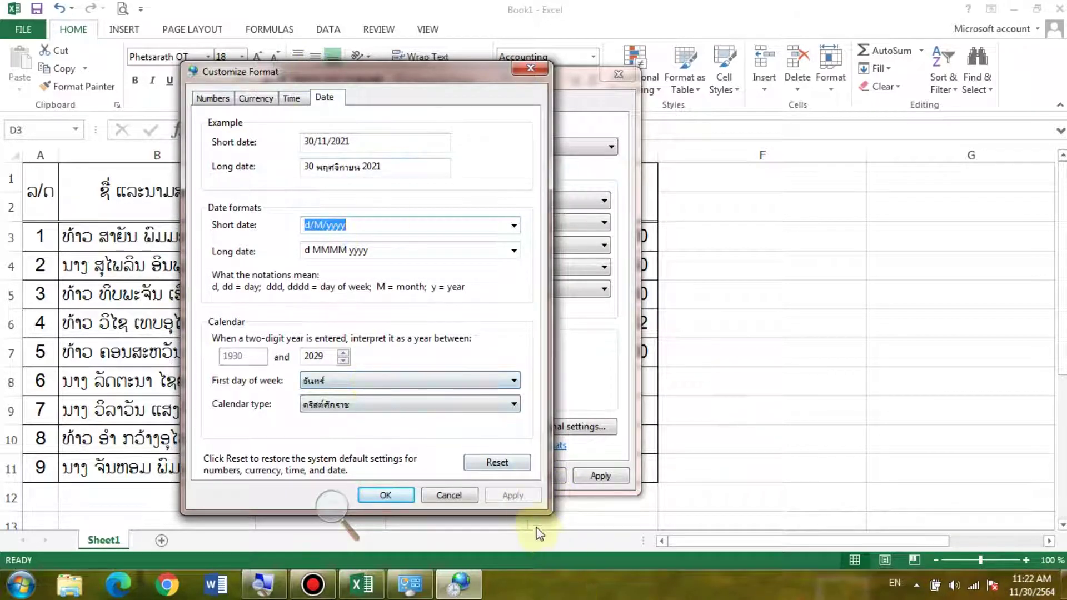
Confirm the customized format, then apply the regional settings and close the Region and Language dialog.
left_click(395, 496)
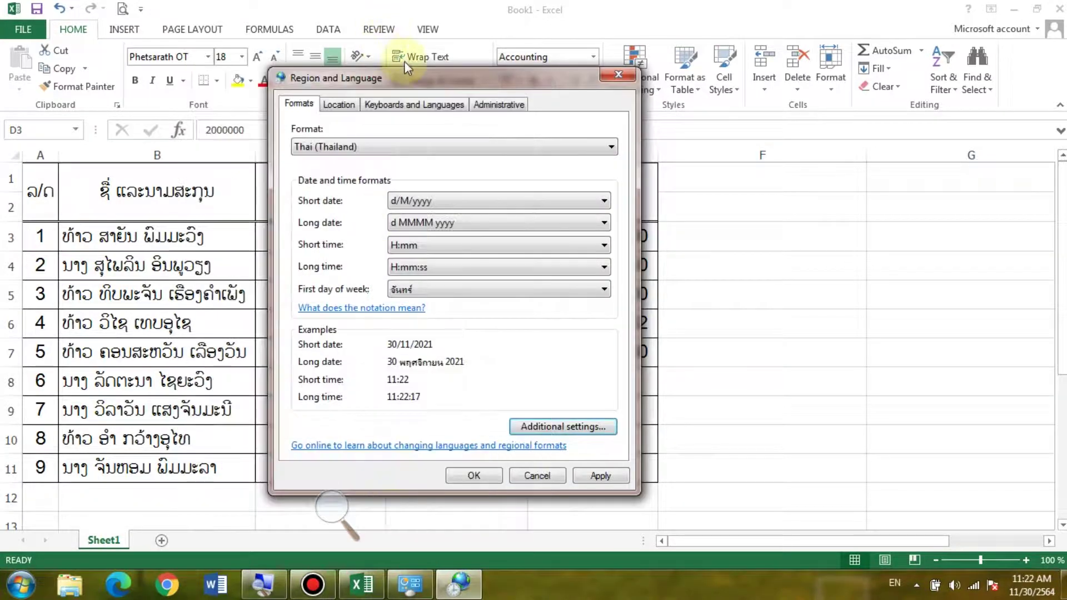
left_click_drag(405, 71, 435, 49)
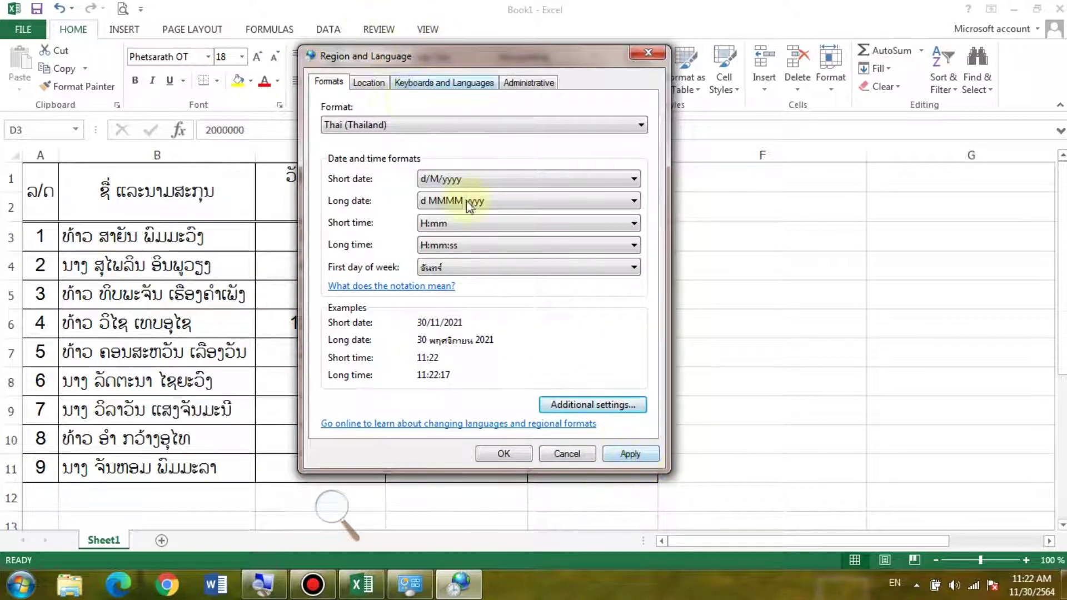
left_click(630, 453)
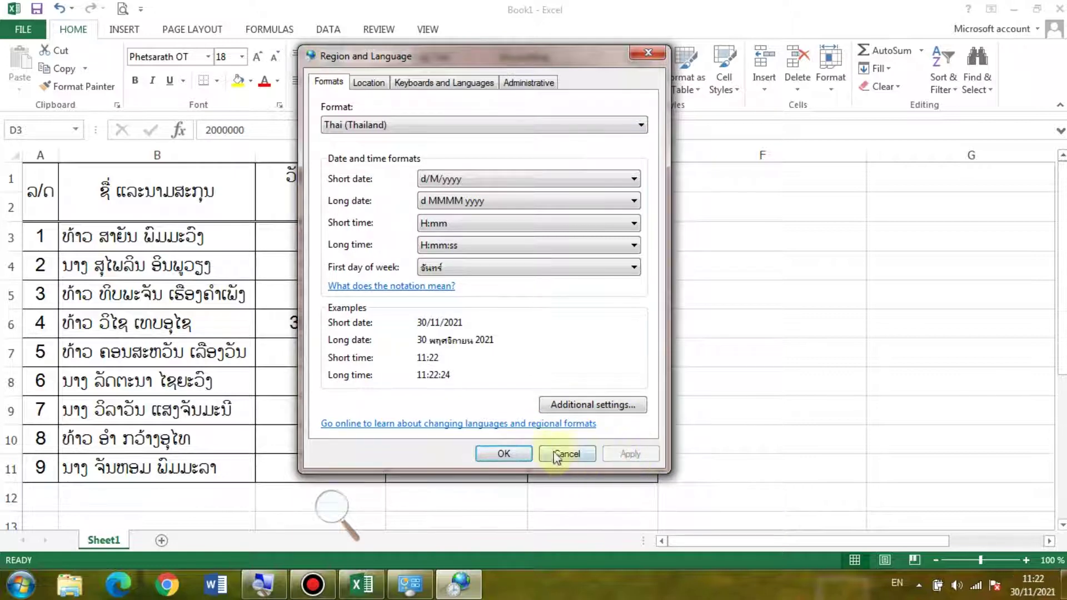
left_click(504, 453)
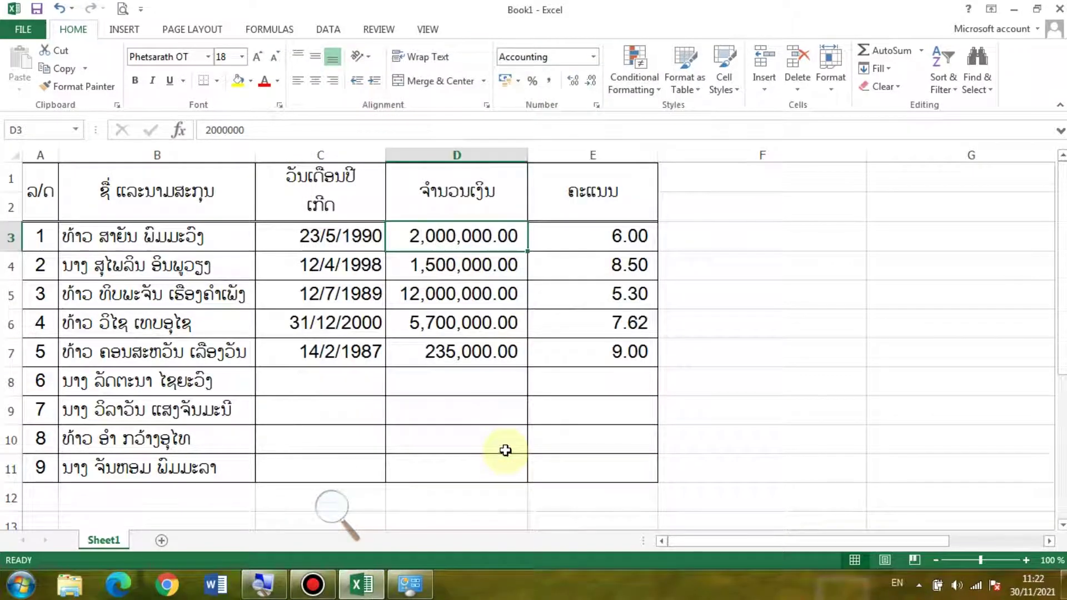
Examine the day, month and year order of the birth dates in column C of the Excel sheet.
left_click(346, 236)
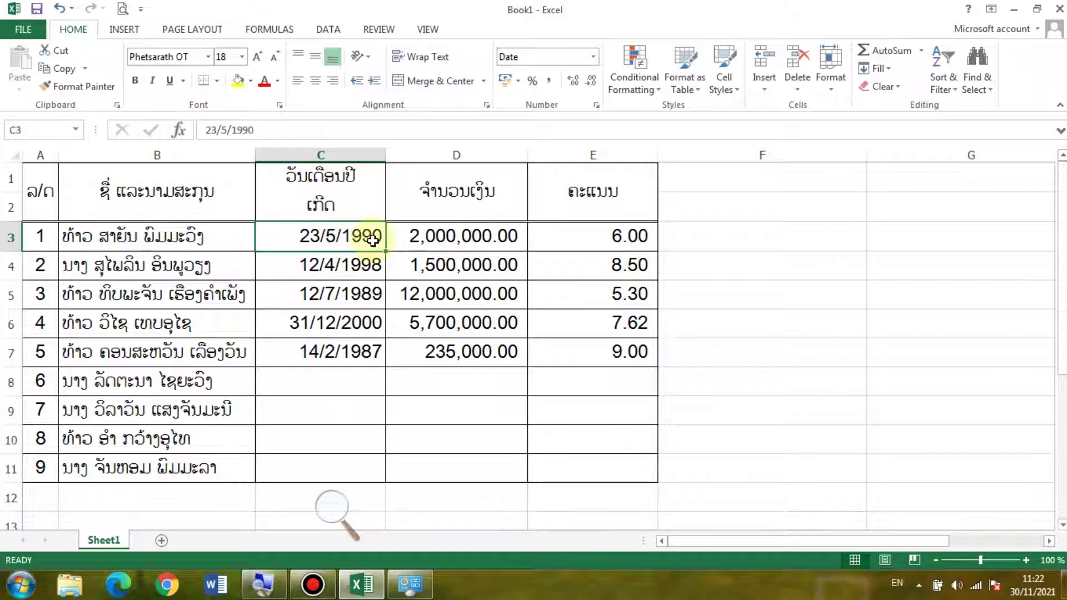
left_click(304, 270)
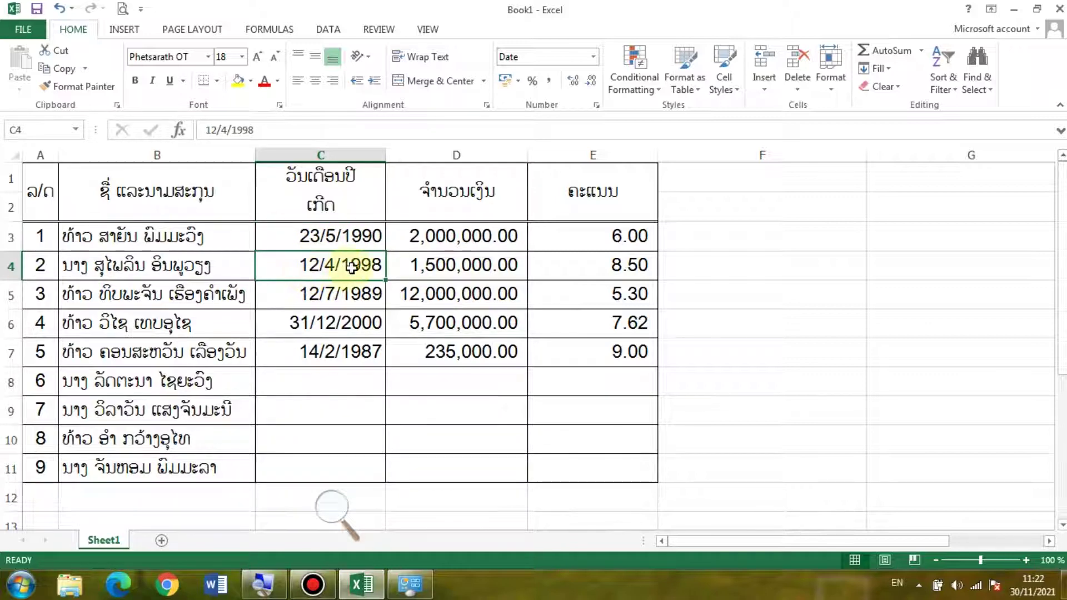
left_click(293, 325)
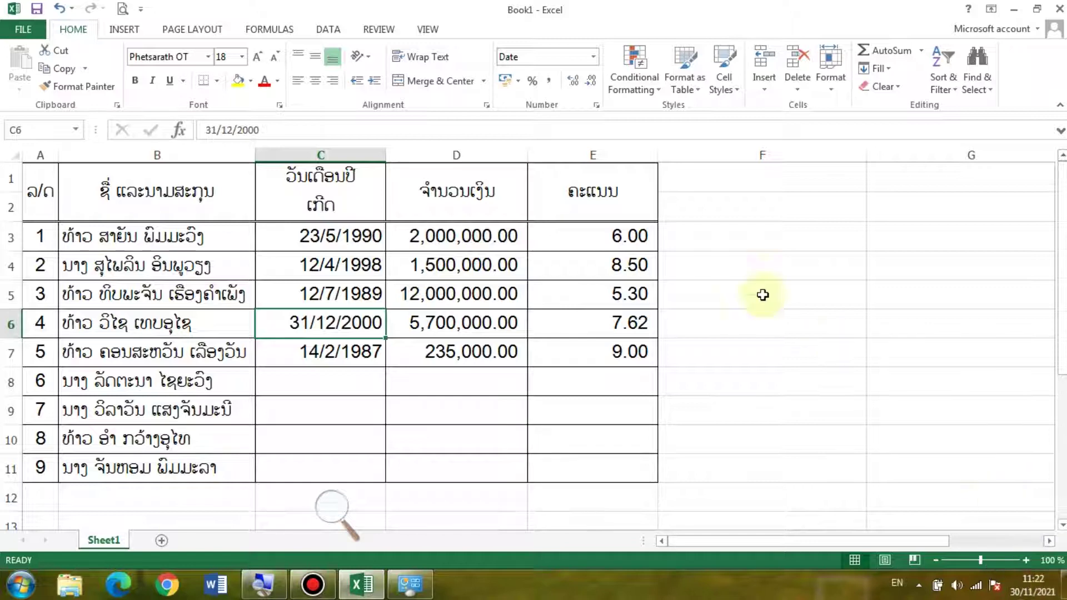
left_click(541, 352)
left_click(352, 352)
left_click(286, 379)
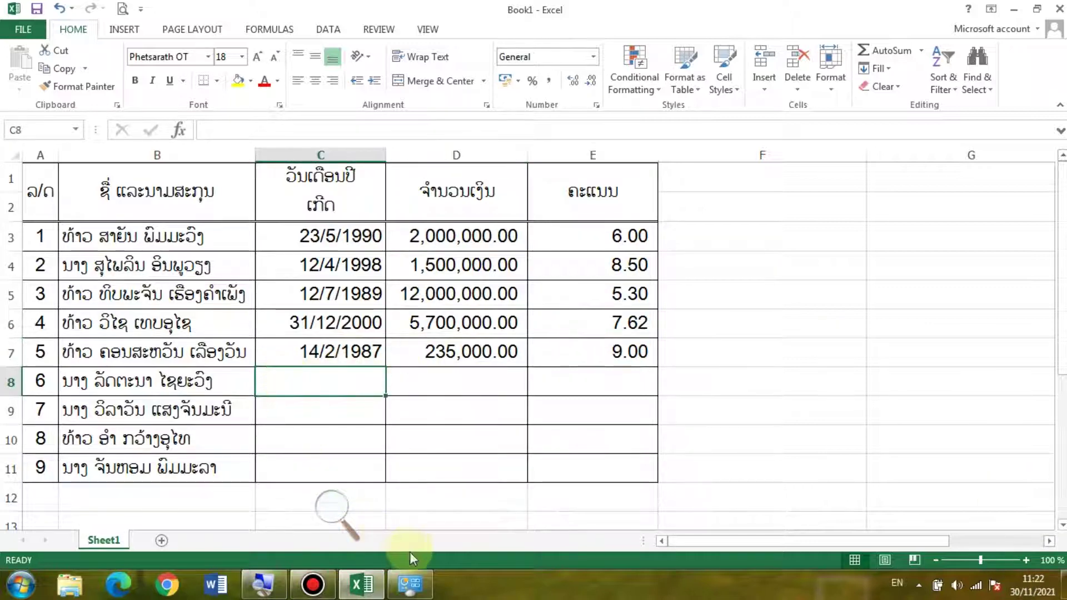
Switch to Control Panel, open the Region and Language settings and show the date and time formats.
left_click(410, 584)
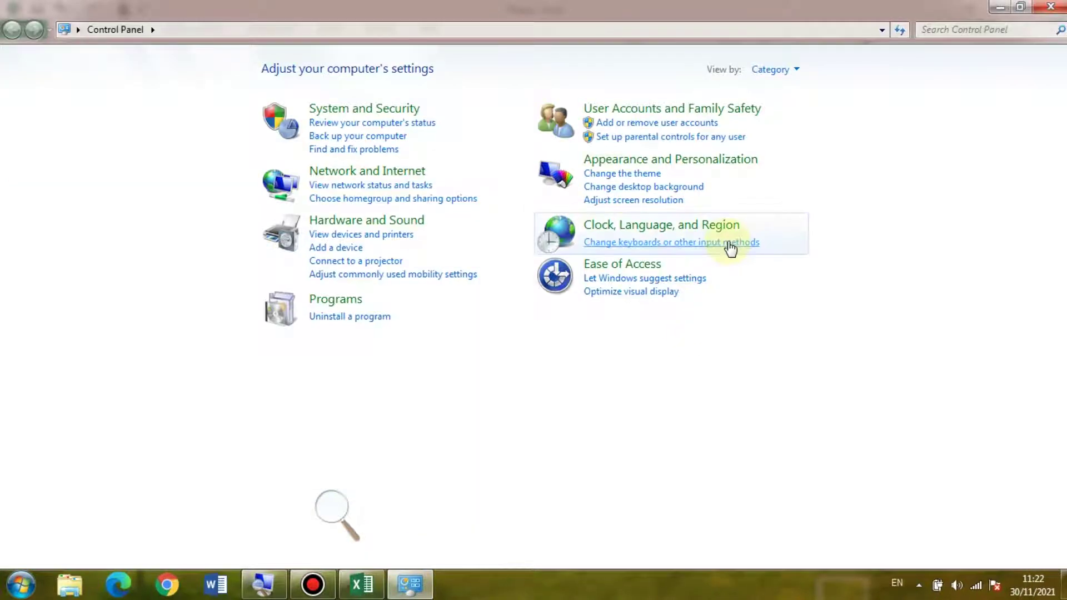
left_click(648, 245)
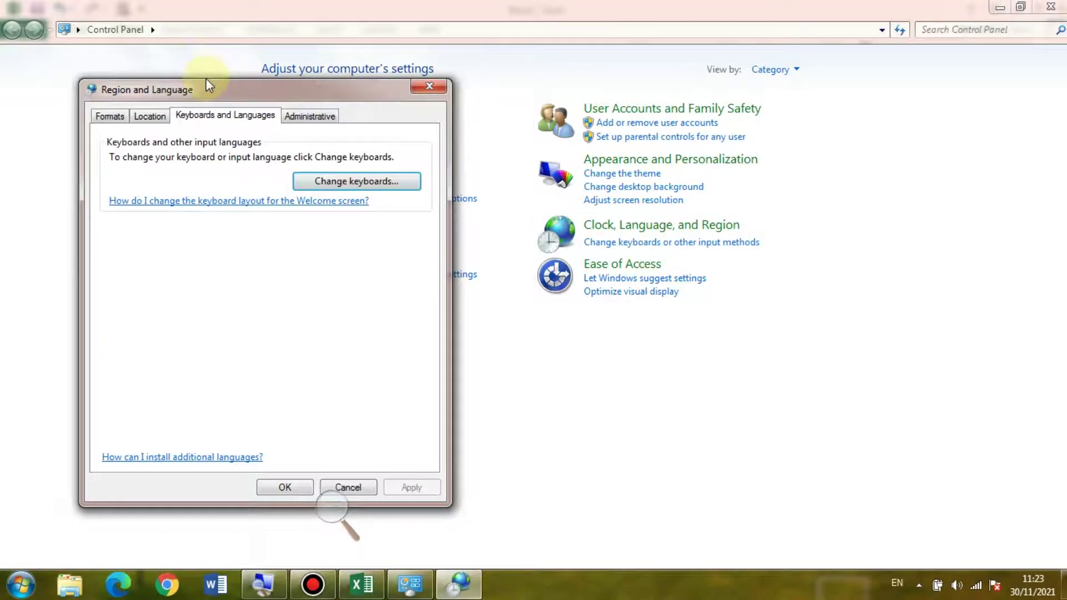
left_click_drag(205, 79, 317, 65)
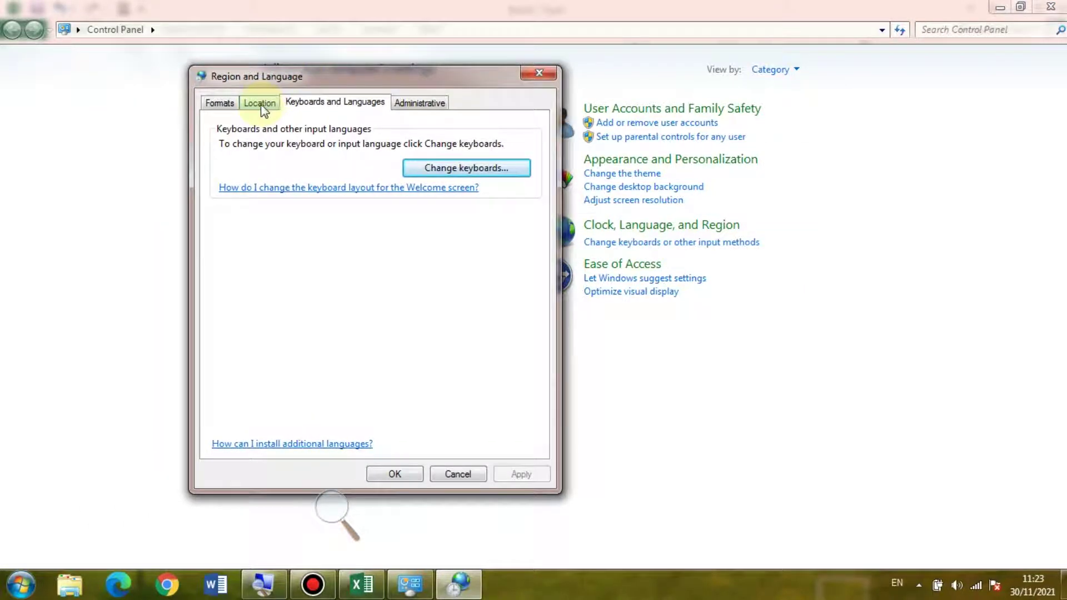
left_click(229, 104)
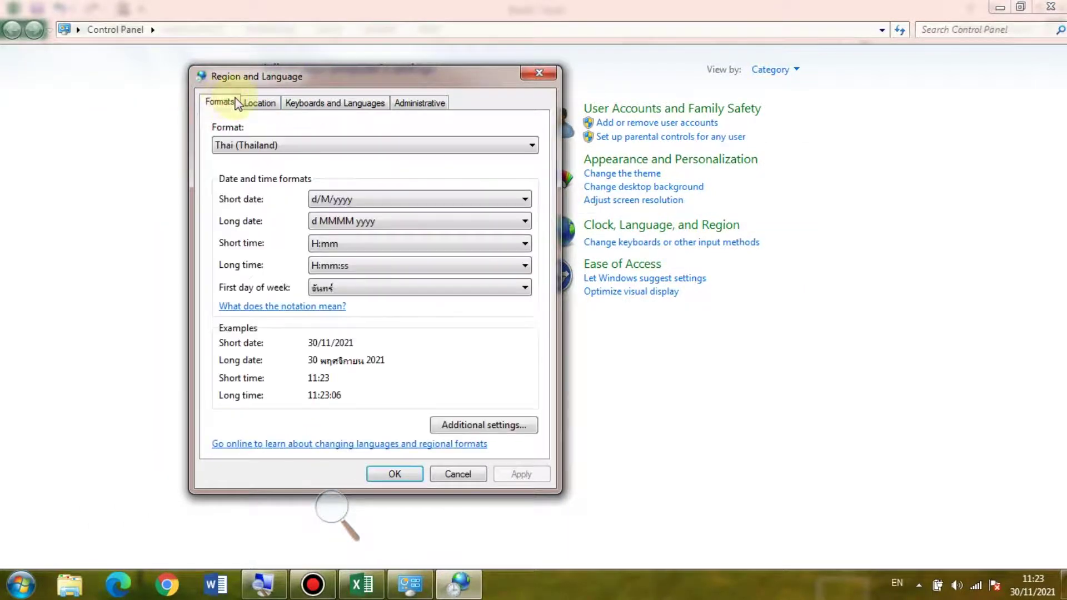
Set the current location to Thailand and apply it.
left_click(264, 107)
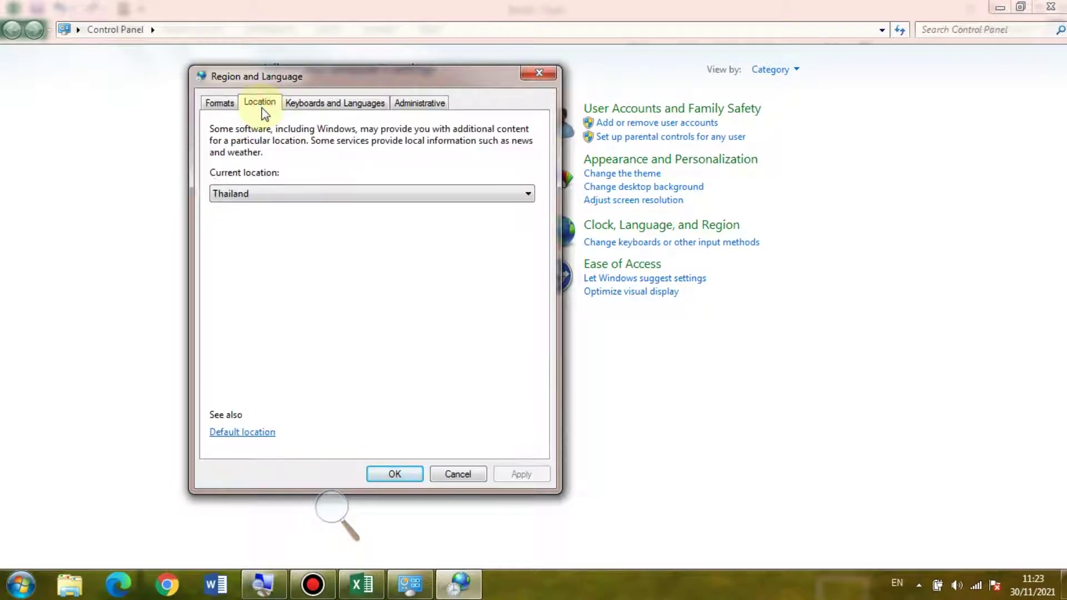
left_click(305, 191)
left_click(243, 221)
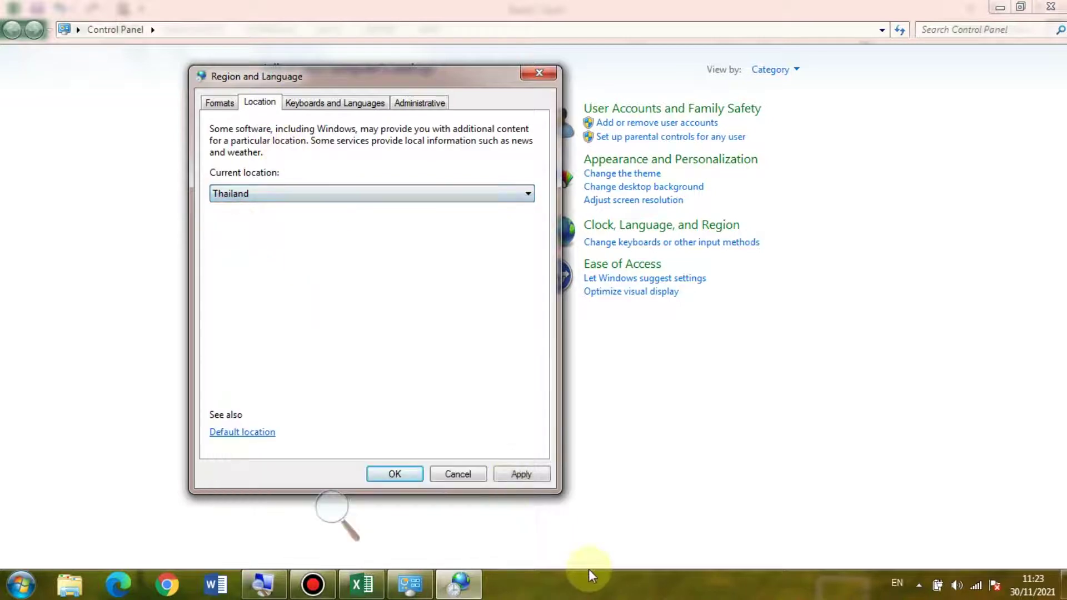
left_click(523, 475)
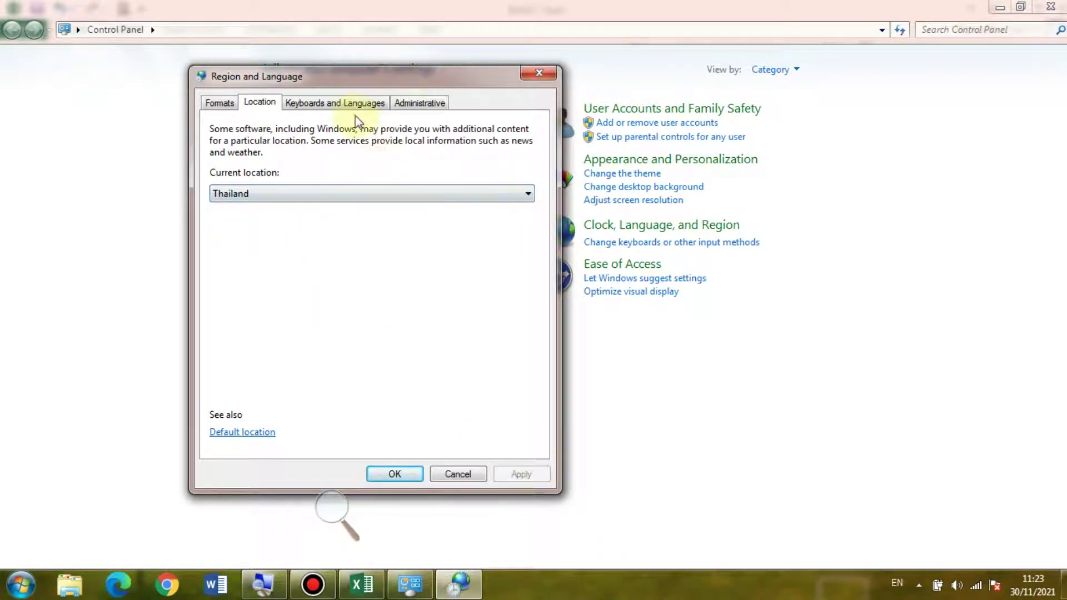
Open the keyboard and input language settings and compare the installed services with the languages offered by the taskbar language switcher.
left_click(308, 105)
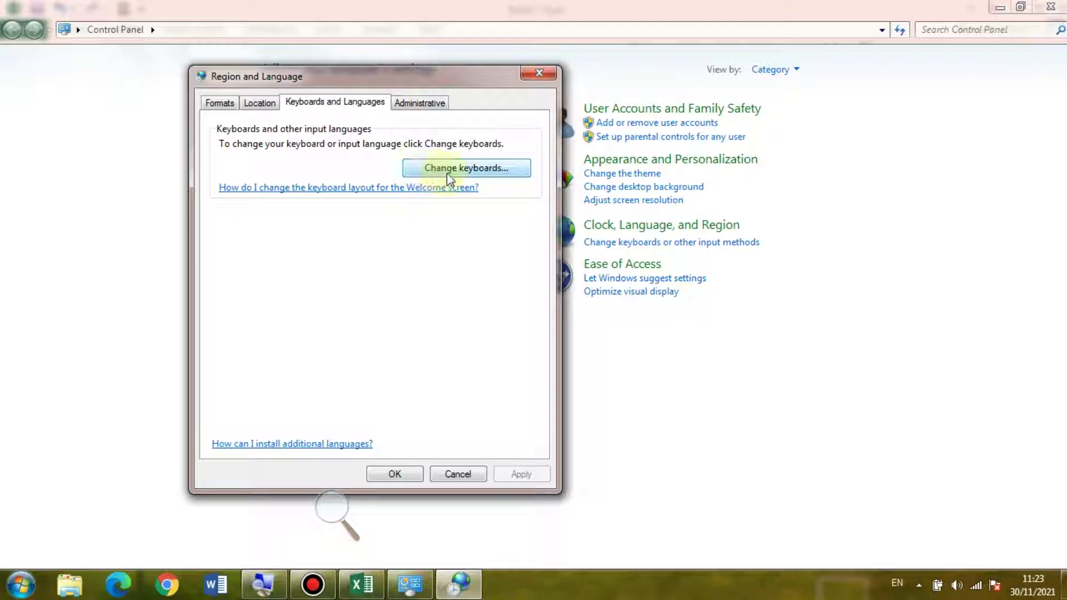
left_click(461, 174)
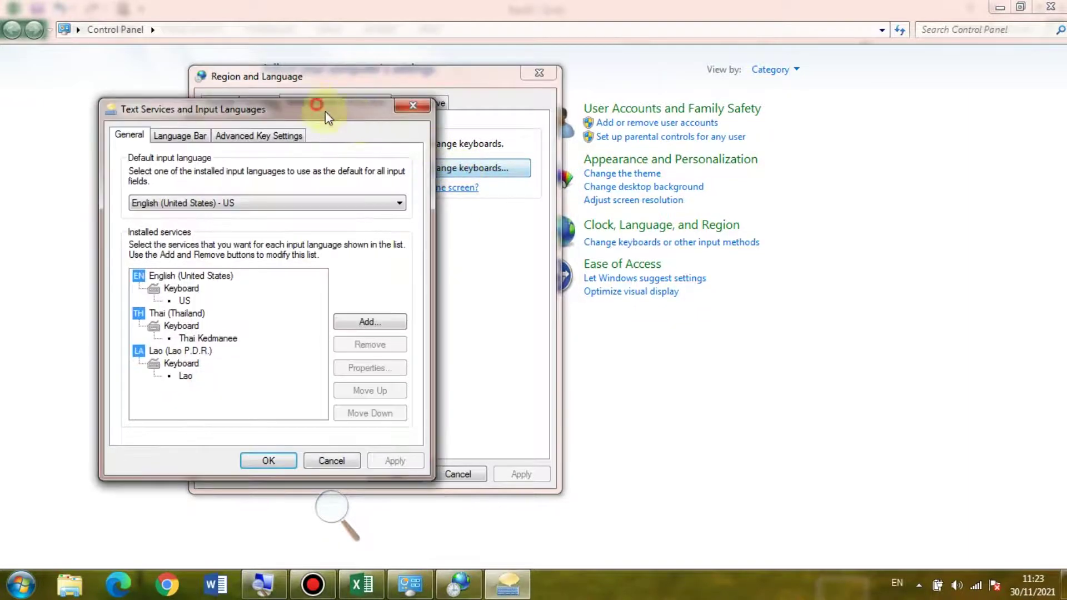
left_click_drag(328, 116, 491, 135)
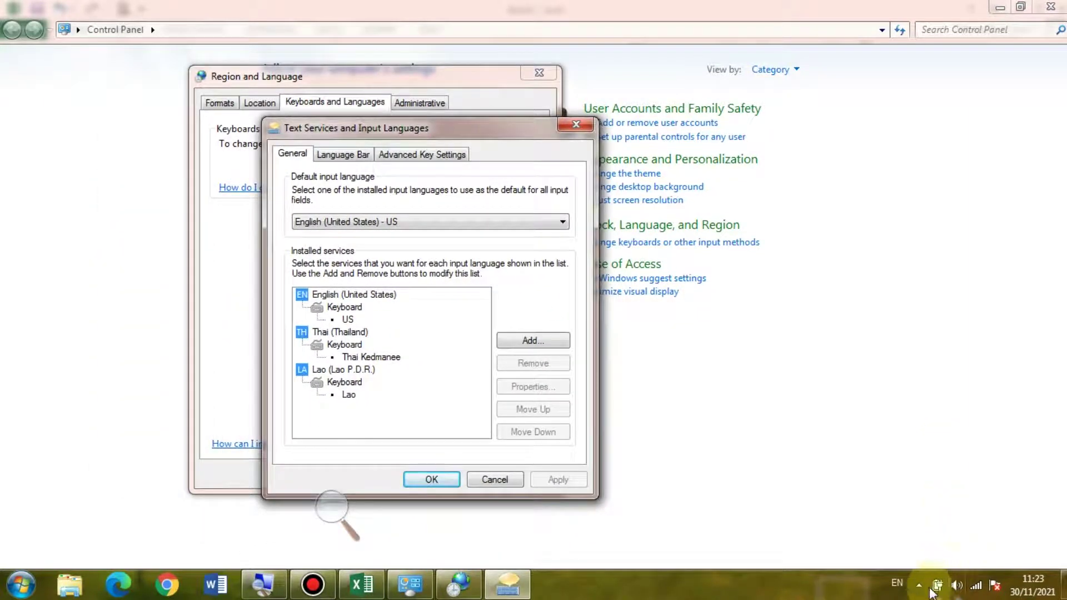
left_click(897, 583)
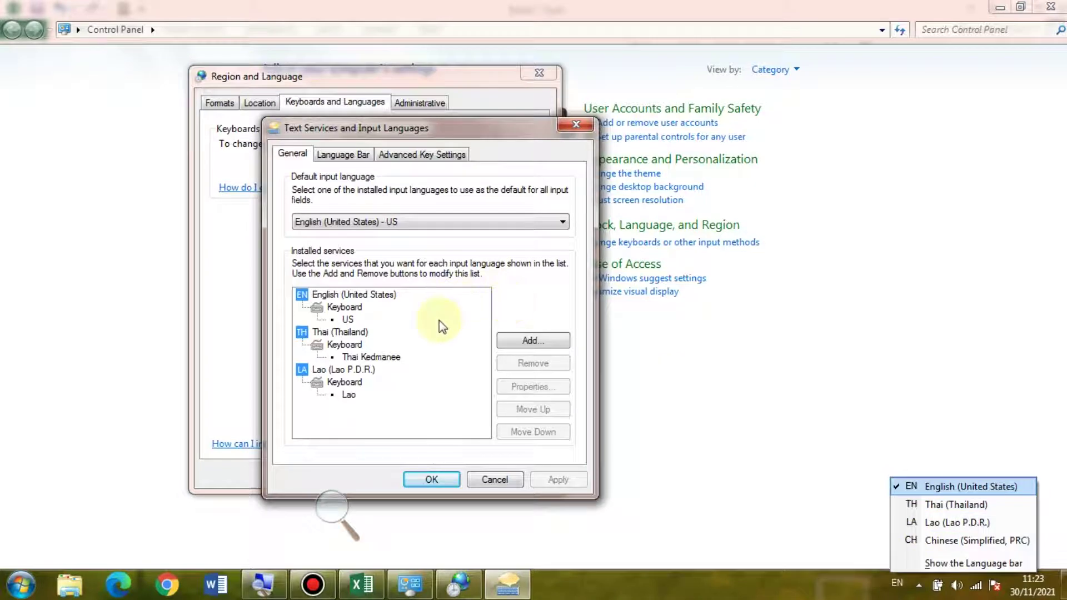
left_click(425, 142)
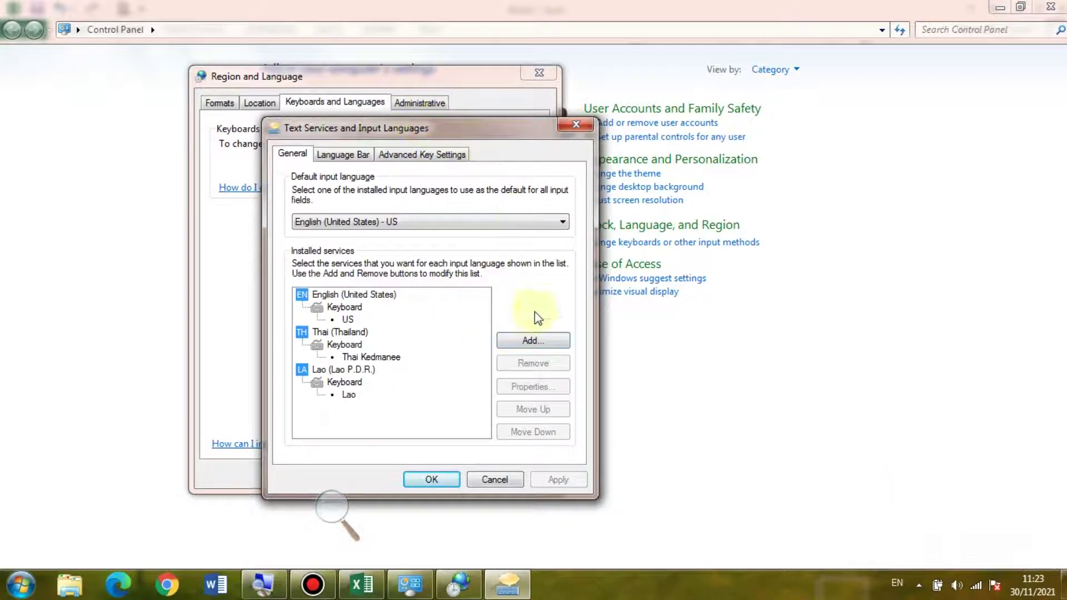
Open the list of input languages to add, find Lao (Lao P.D.R.) and expand its keyboard options.
left_click(532, 338)
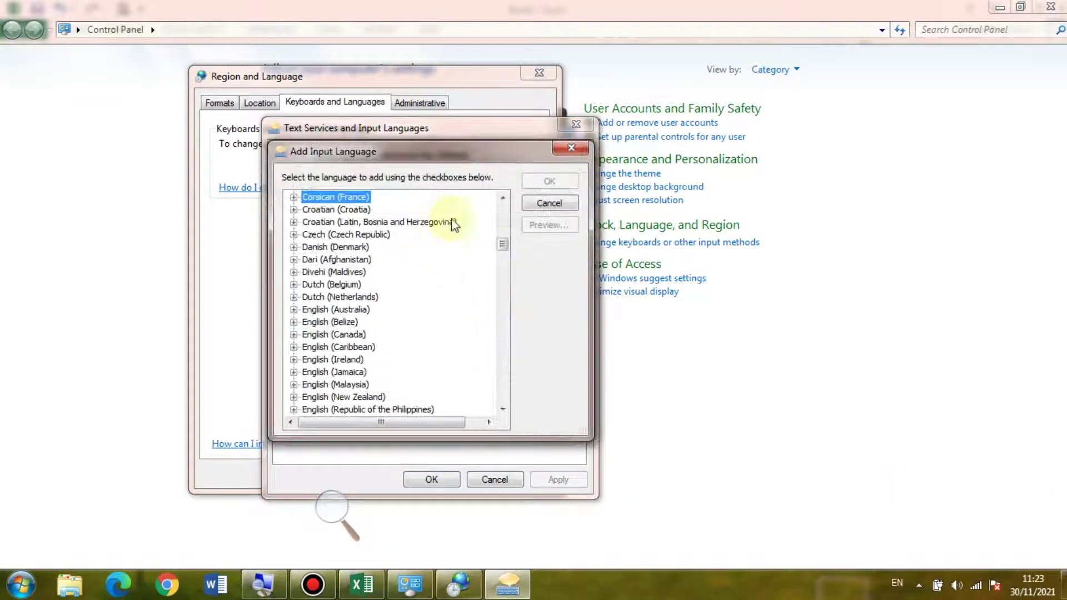
left_click_drag(503, 248, 532, 306)
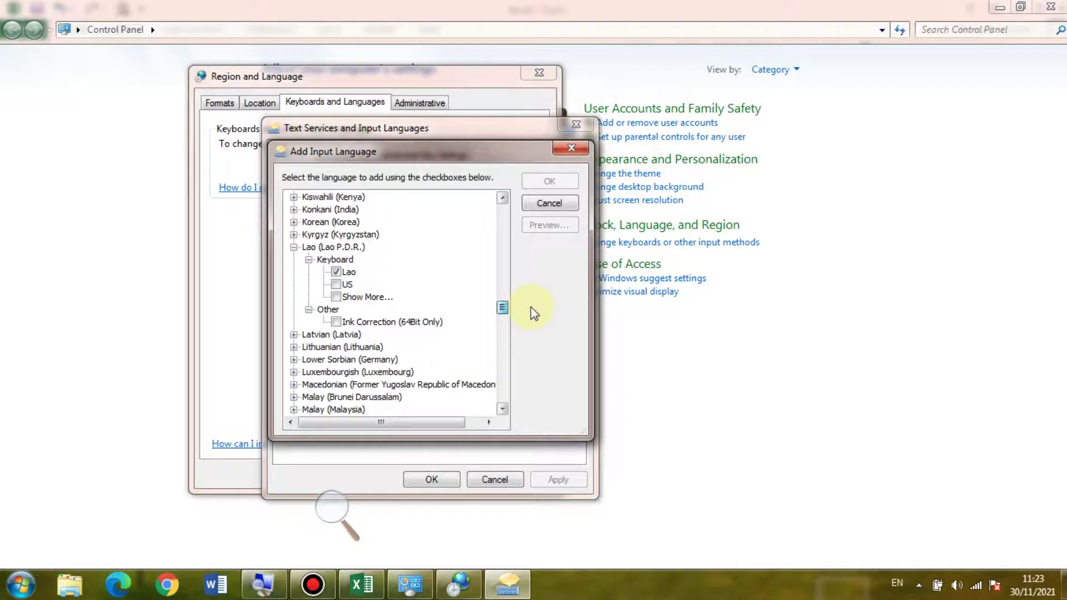
left_click(897, 582)
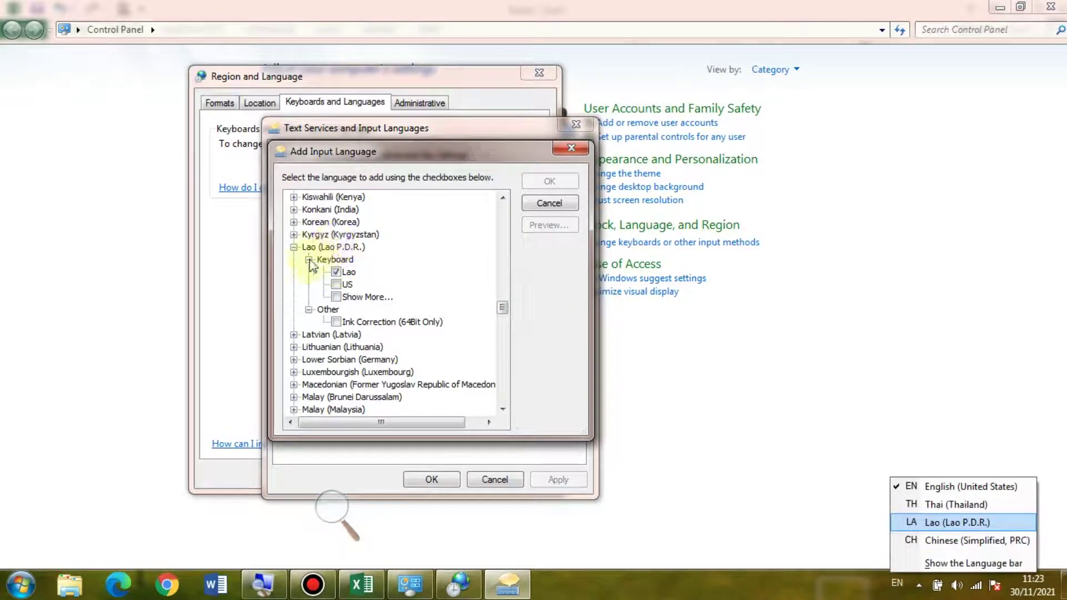
left_click(295, 249)
left_click(295, 249)
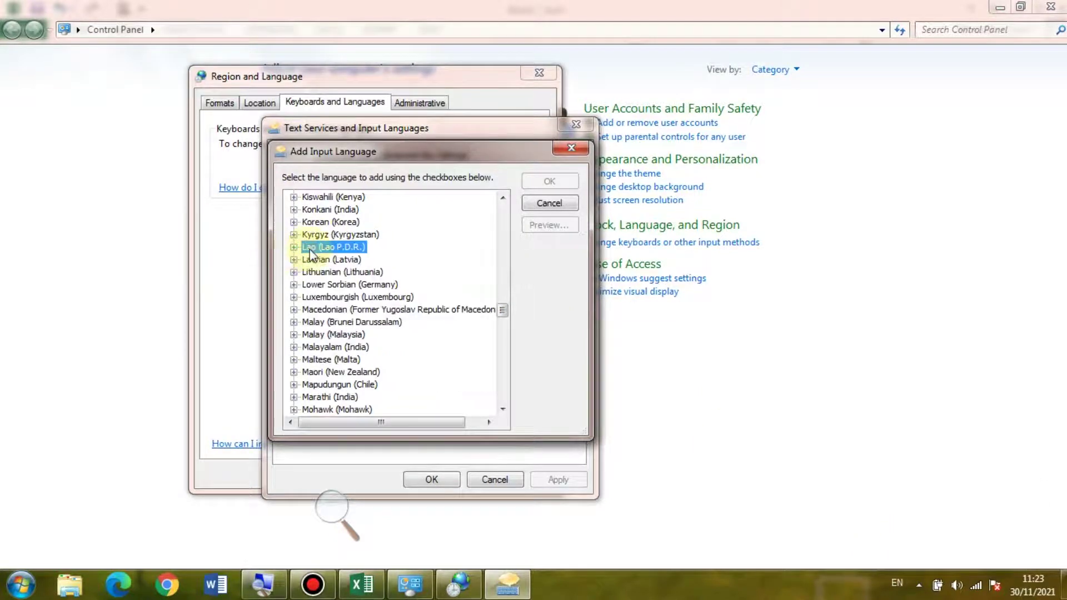
left_click(294, 247)
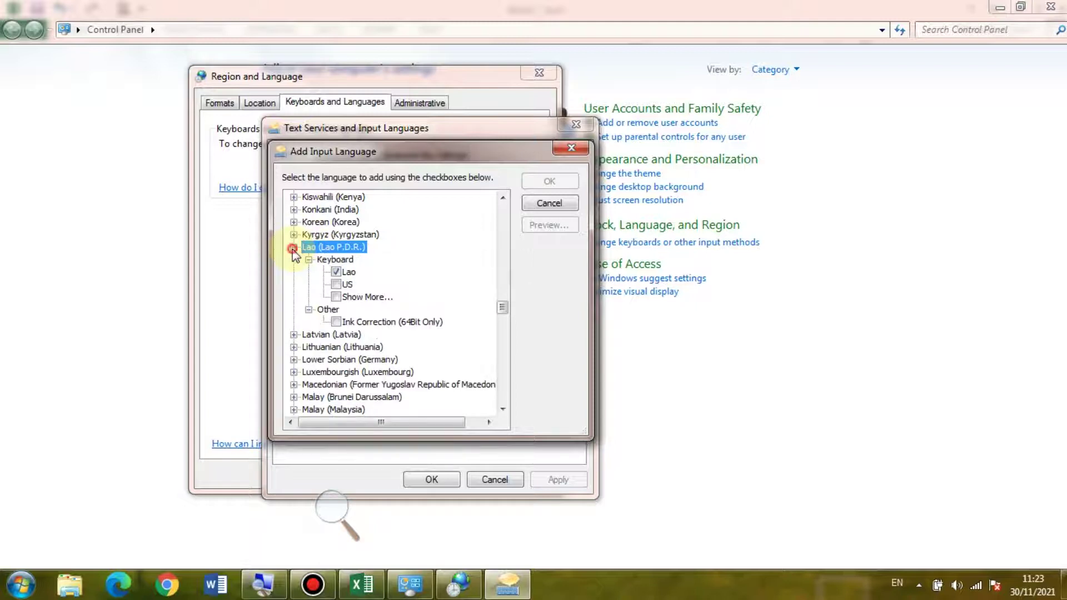
Select the Lao keyboard under Lao (Lao P.D.R.) and the Thai Kedmanee keyboard under Thai (Thailand), and confirm the input services.
left_click(335, 272)
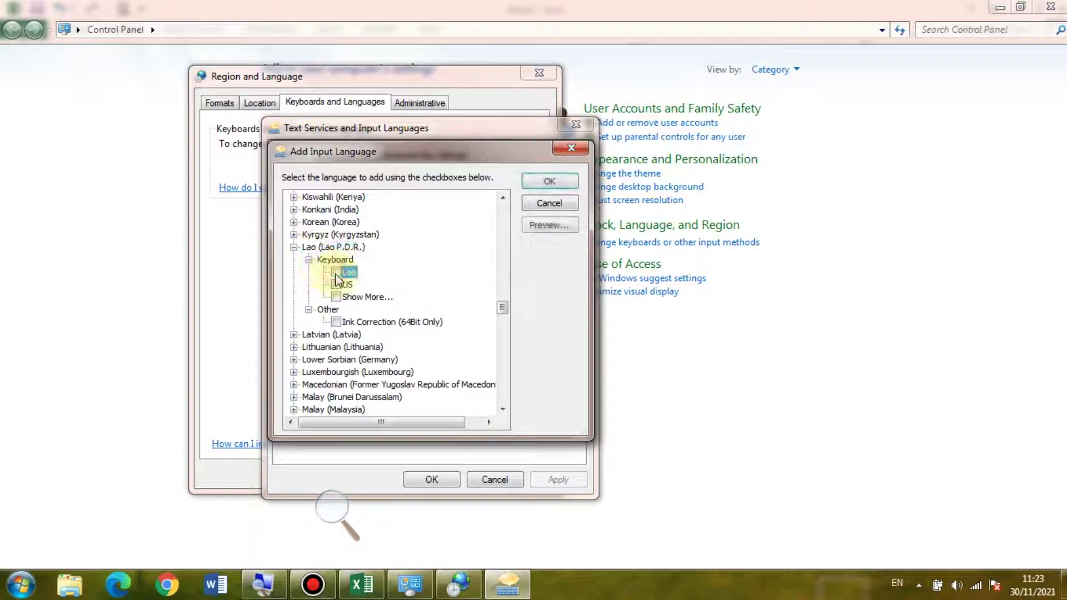
left_click(543, 186)
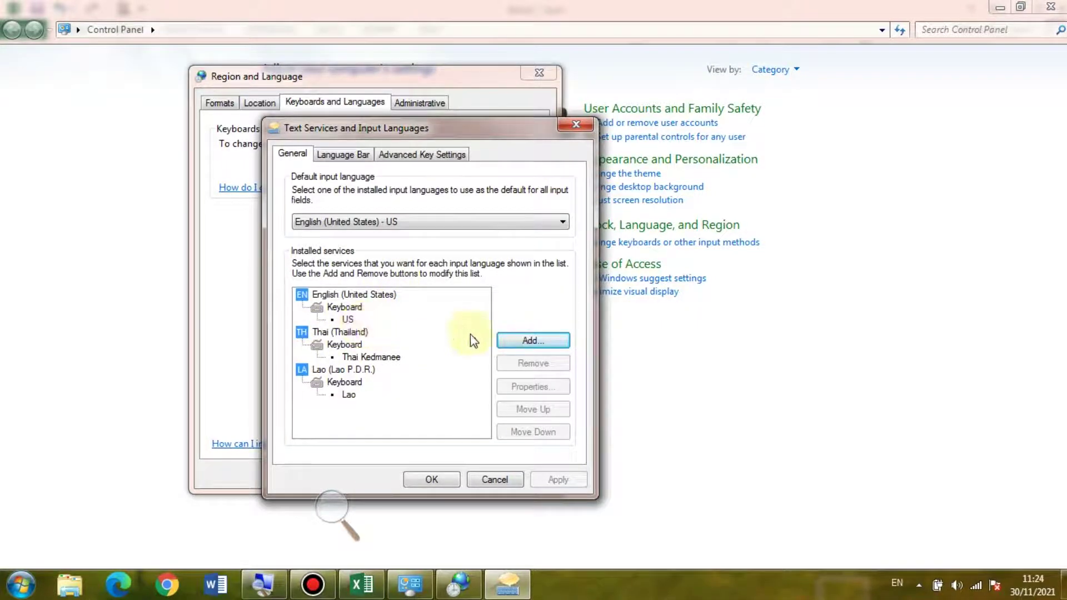
left_click(512, 344)
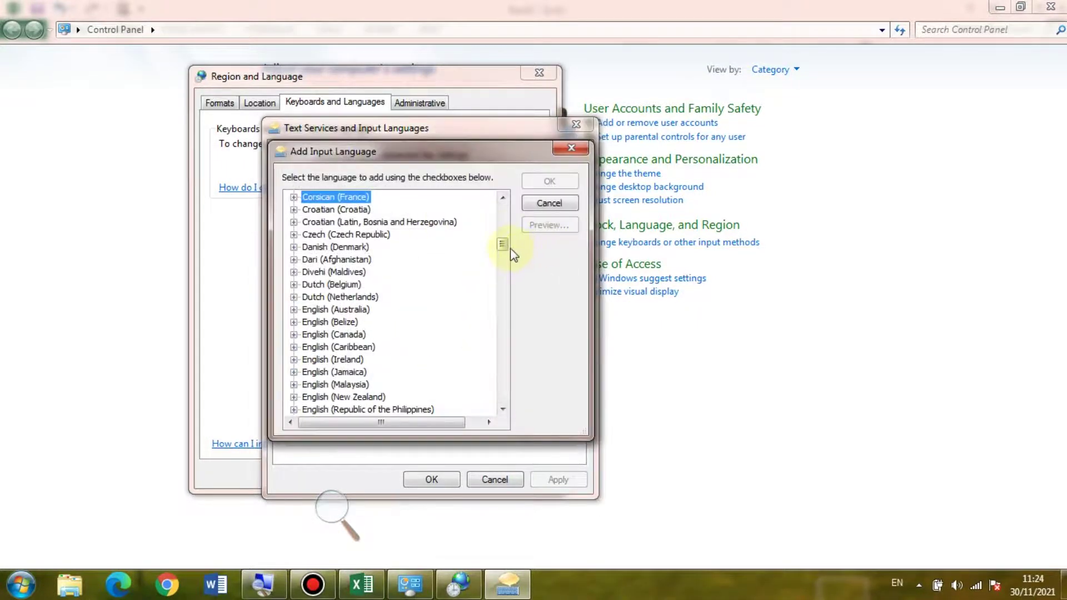
left_click_drag(512, 254, 522, 384)
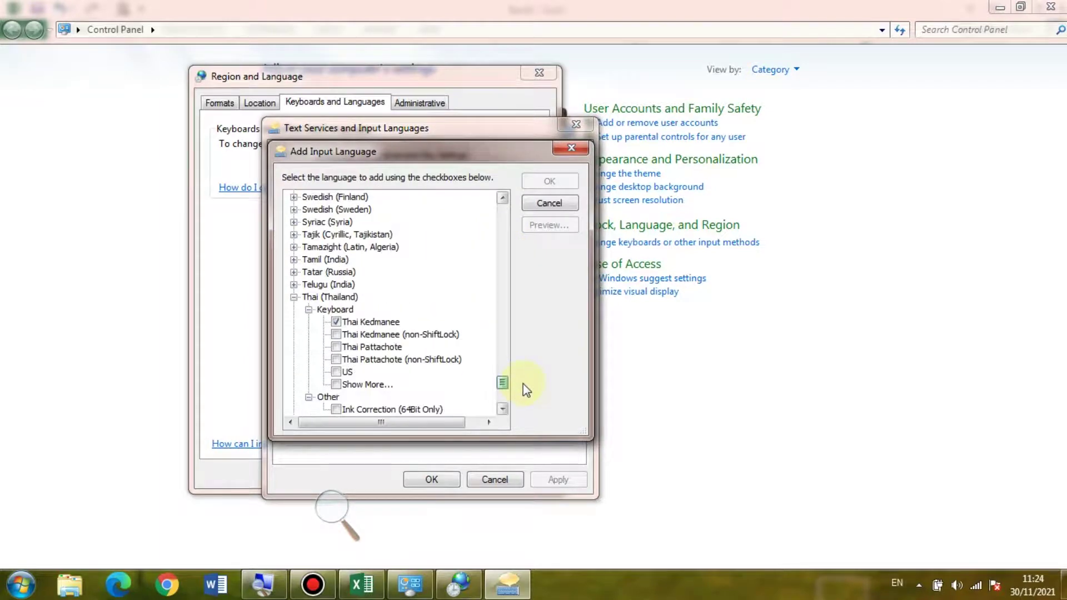
left_click(293, 297)
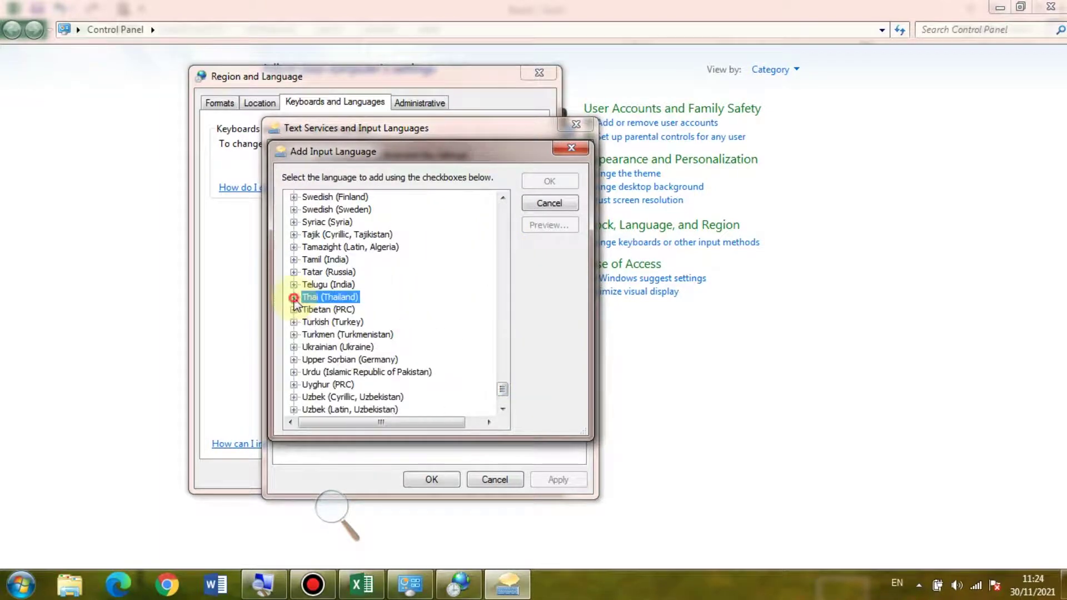
left_click(293, 297)
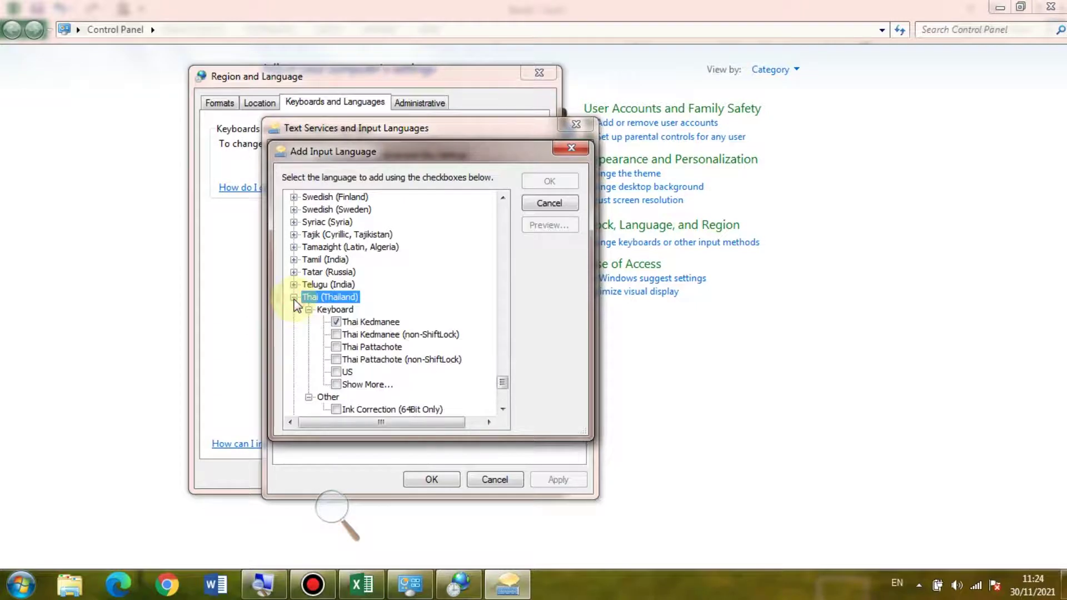
left_click(338, 322)
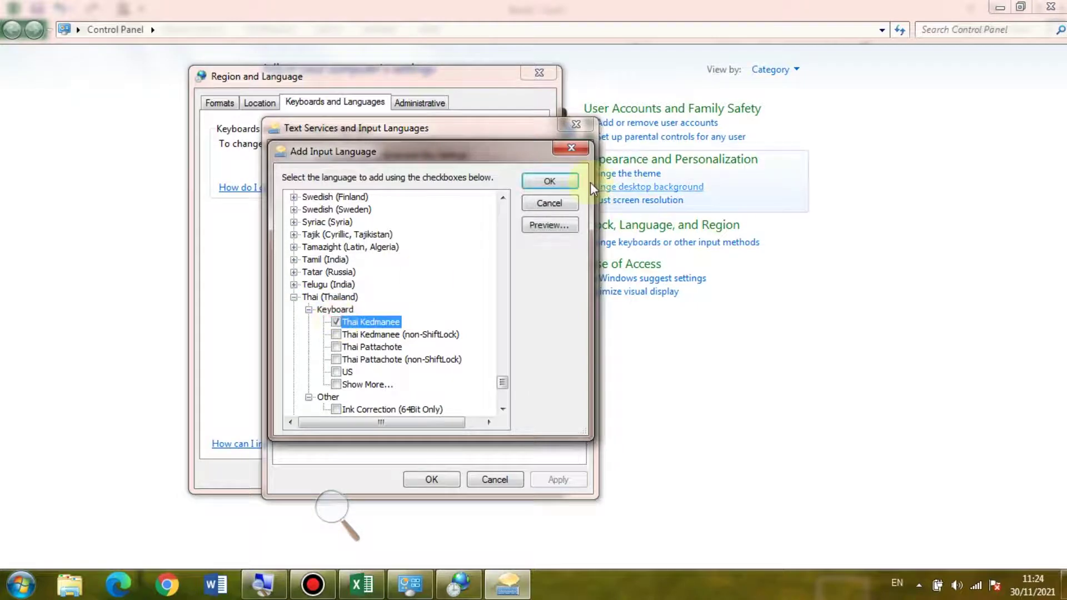
left_click(558, 186)
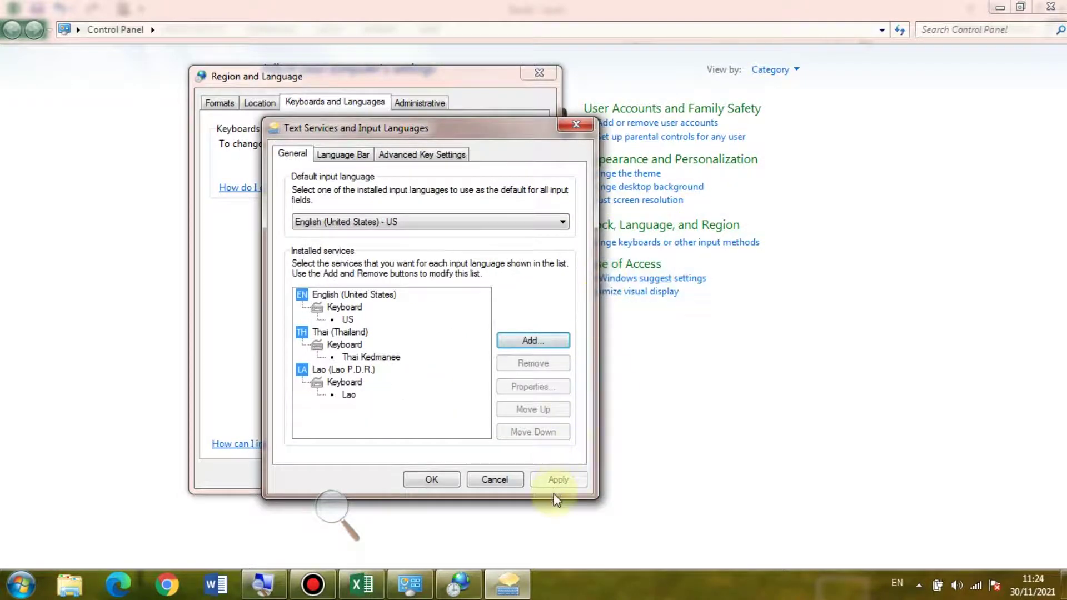
left_click(431, 479)
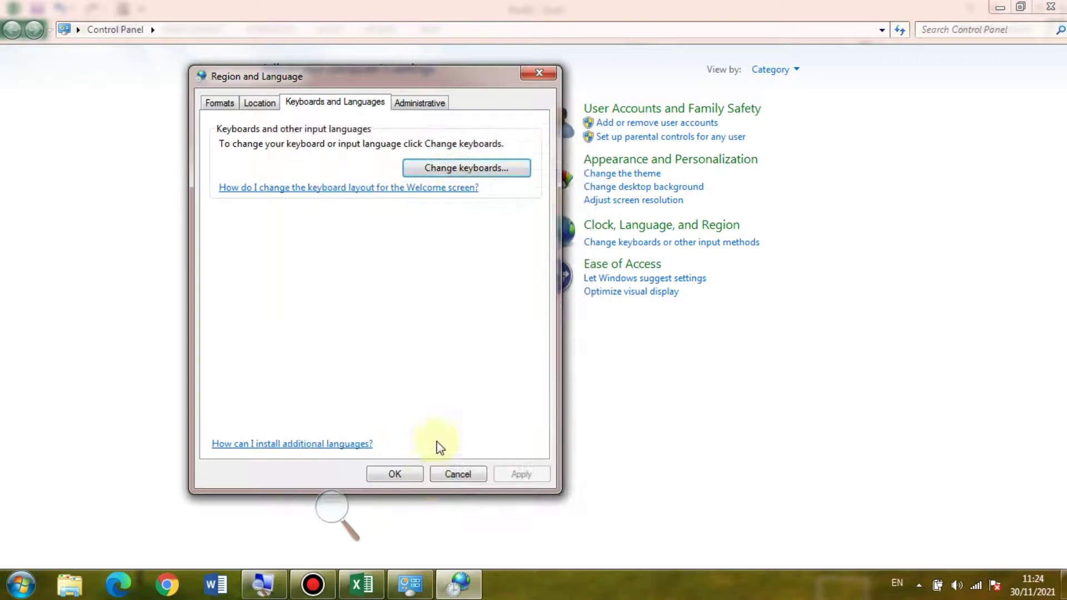
Reopen the keyboard settings to review the installed English, Thai and Lao input services, and close them.
left_click(469, 168)
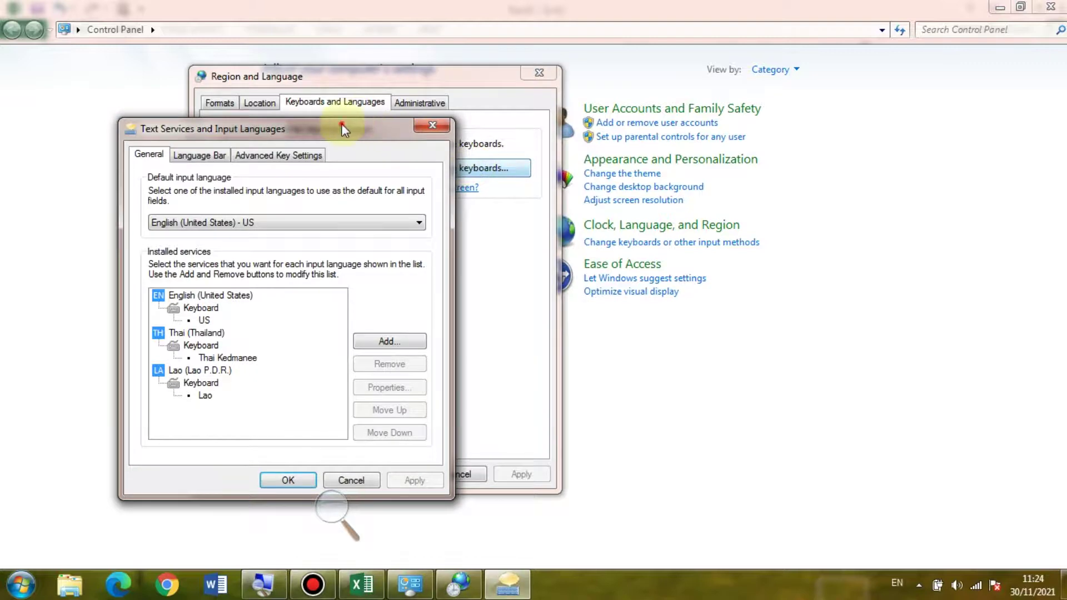
left_click_drag(343, 130, 427, 99)
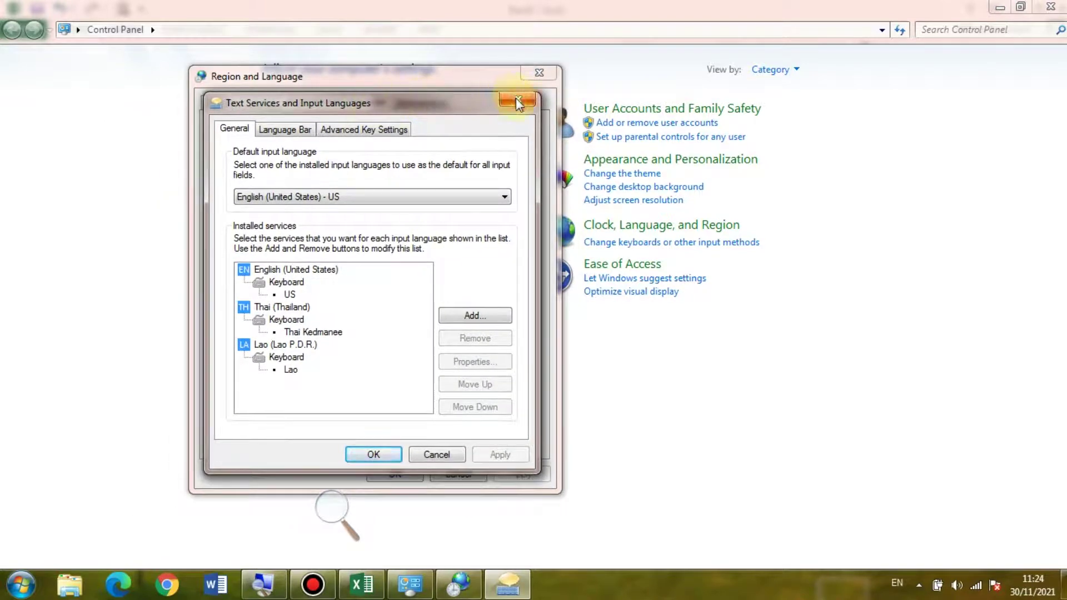
left_click(517, 101)
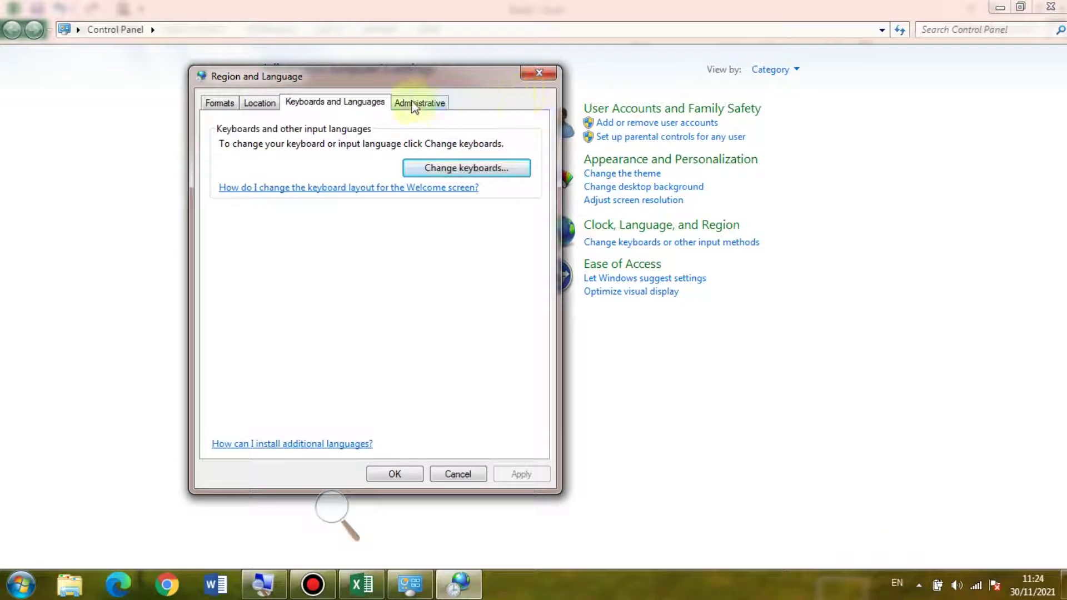
Open the administrative language settings and select Thai (Thailand) as the system locale for non-Unicode programs.
left_click_drag(401, 71, 440, 65)
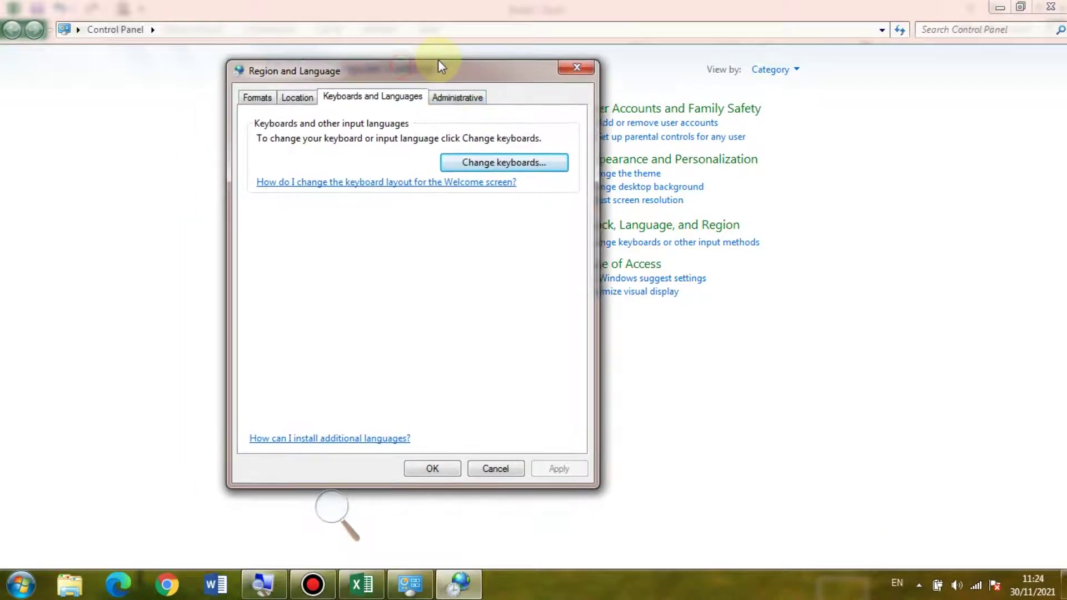
left_click(470, 99)
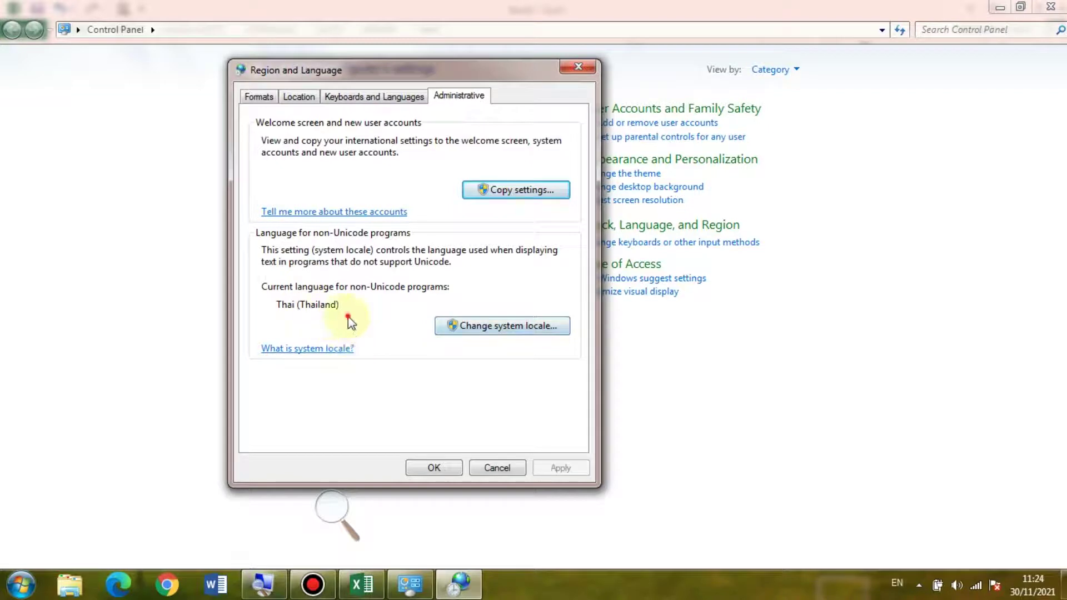
left_click(498, 326)
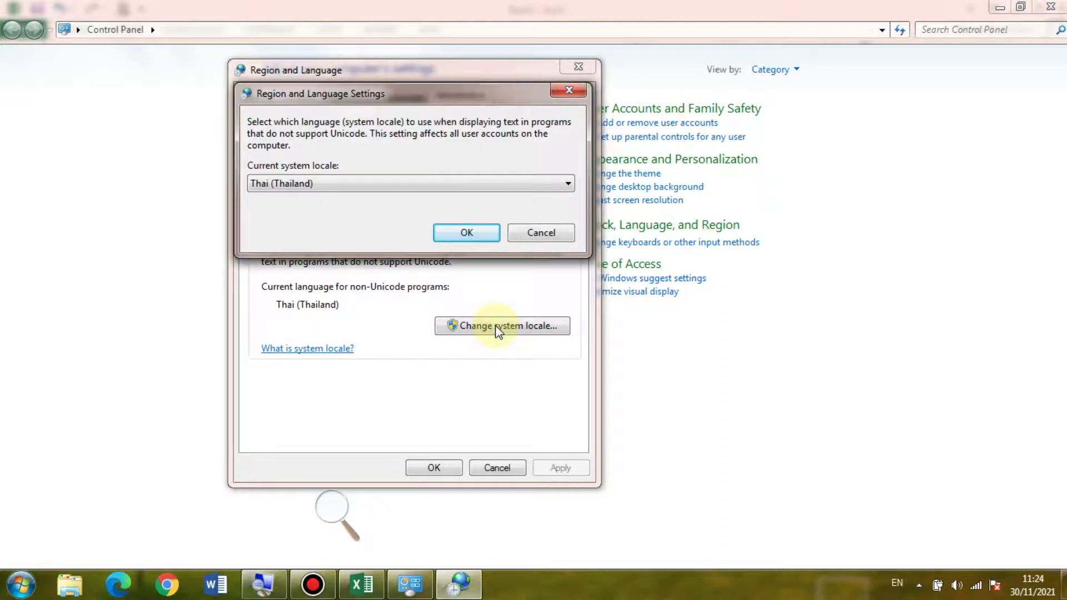
left_click_drag(357, 92, 377, 119)
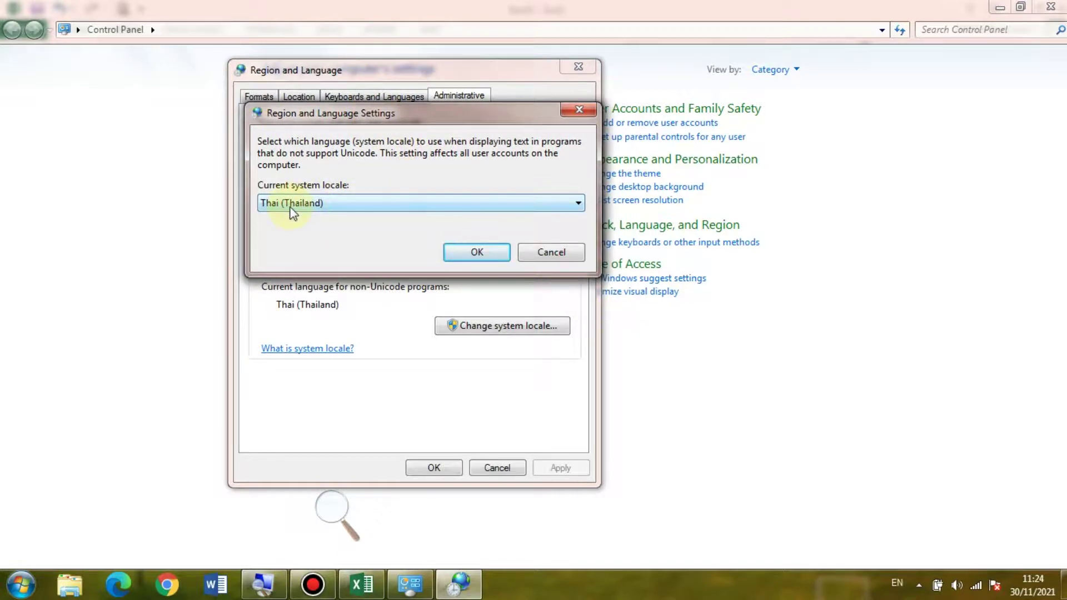
left_click(320, 203)
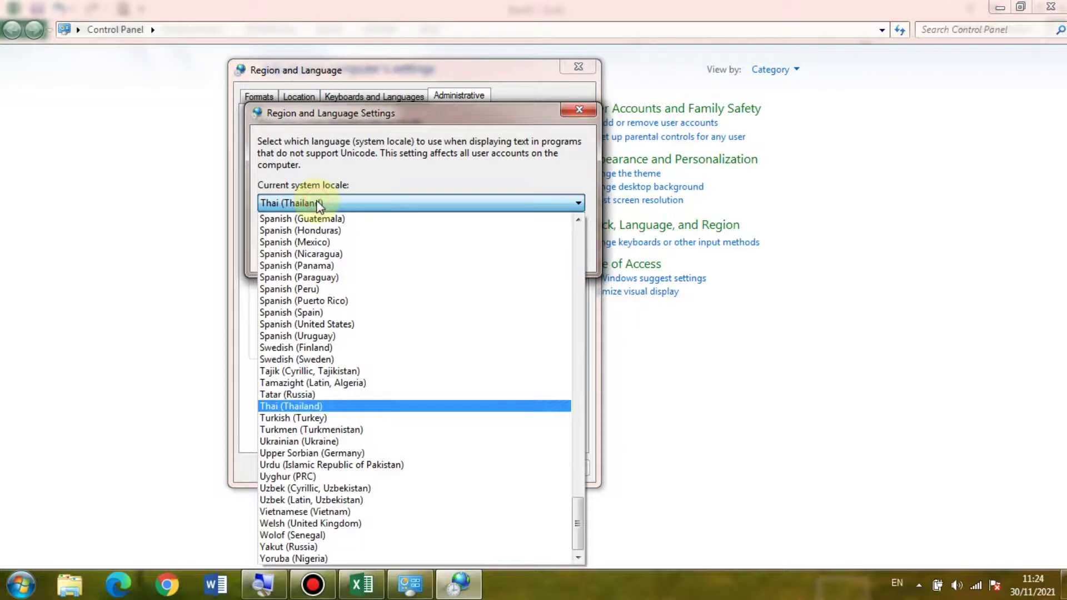
left_click(332, 407)
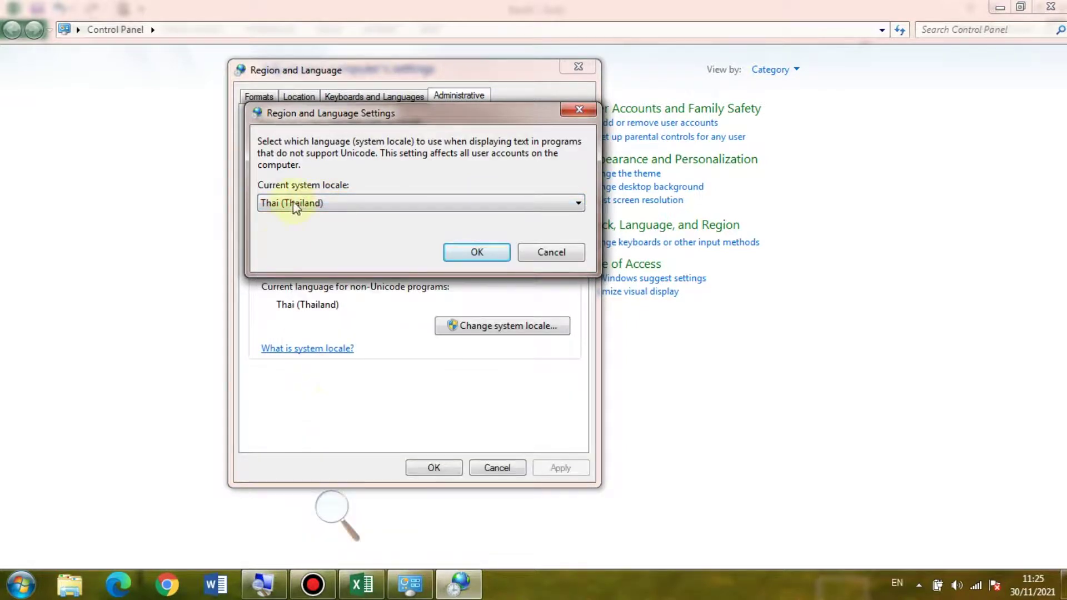
left_click_drag(315, 115, 322, 115)
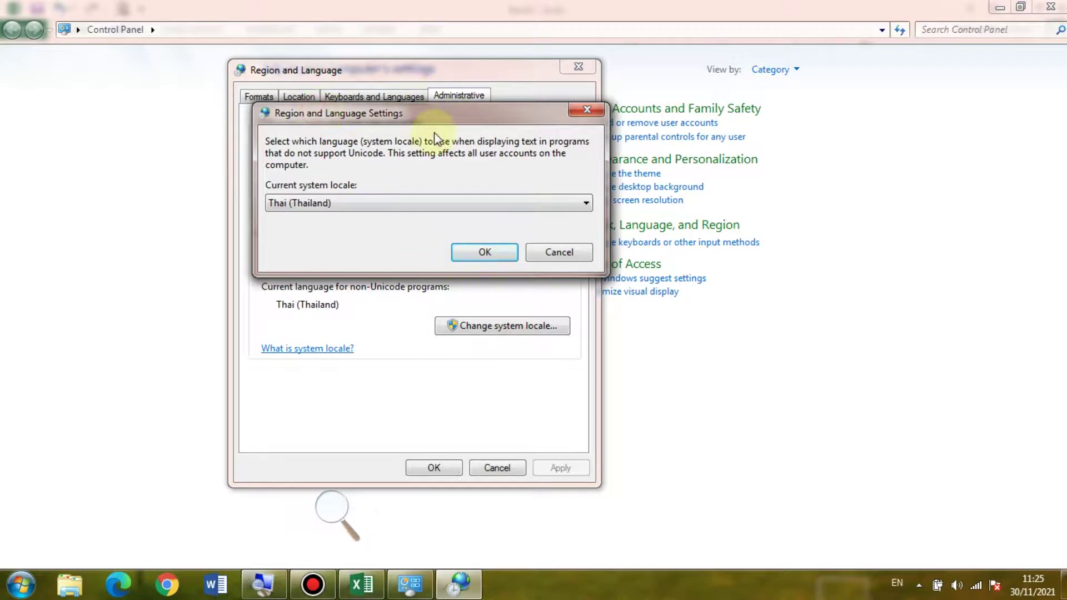
left_click(483, 252)
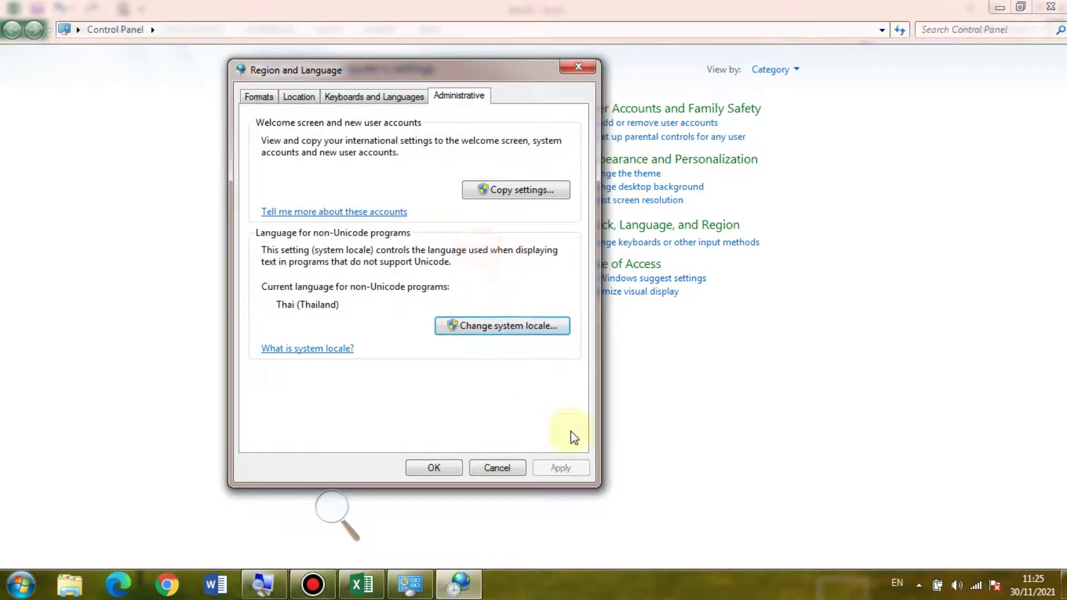
Recheck the system locale for non-Unicode programs and confirm the Region and Language settings.
left_click(538, 335)
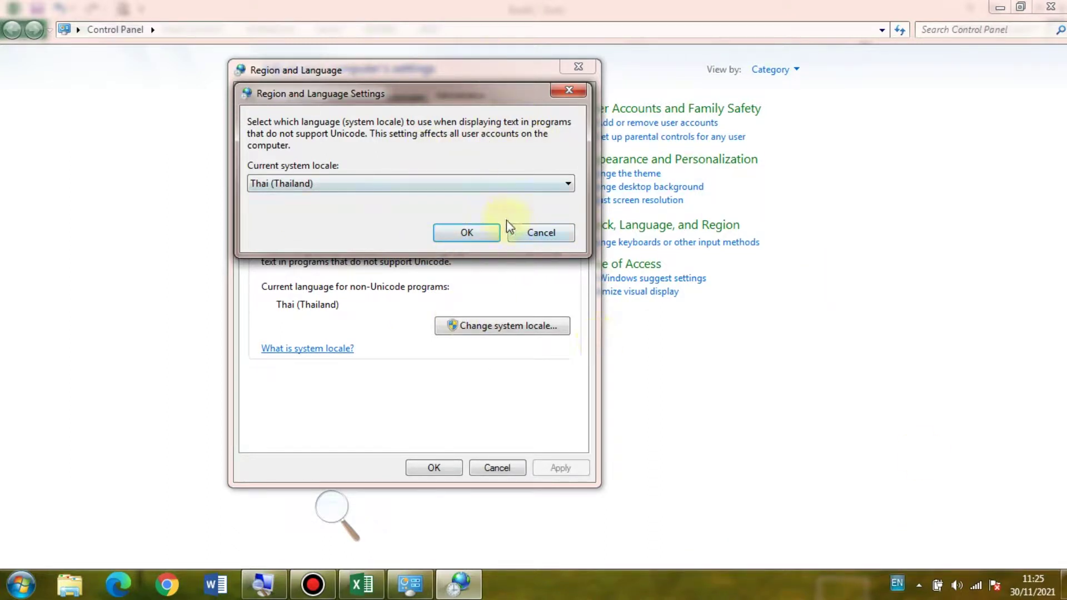
left_click(478, 233)
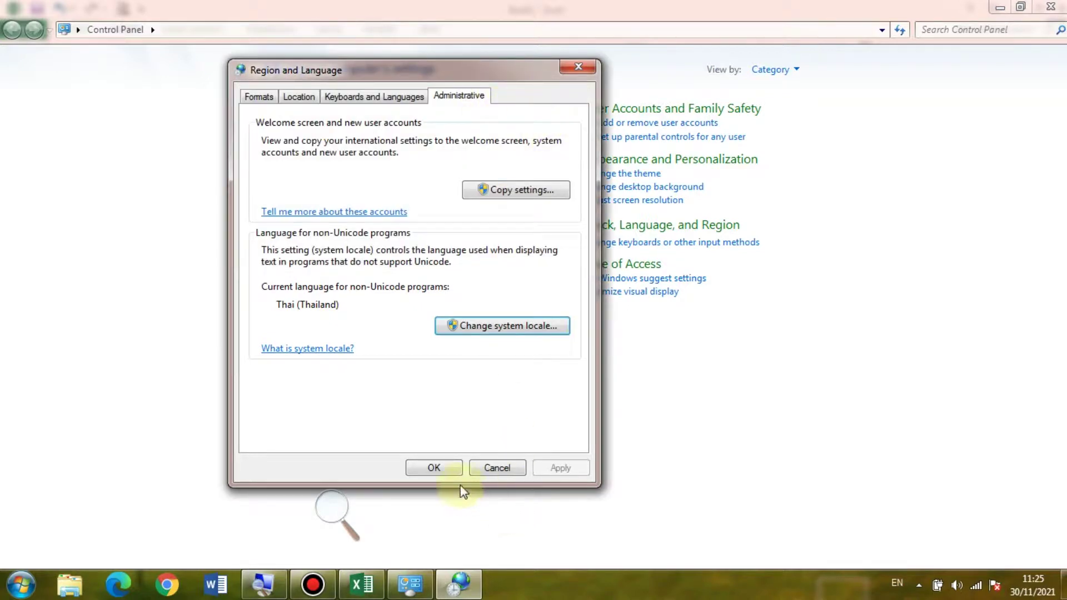
left_click(434, 468)
Switch to Excel and review the birth date, amount and score columns of the table on Sheet1.
left_click(362, 583)
left_click(309, 379)
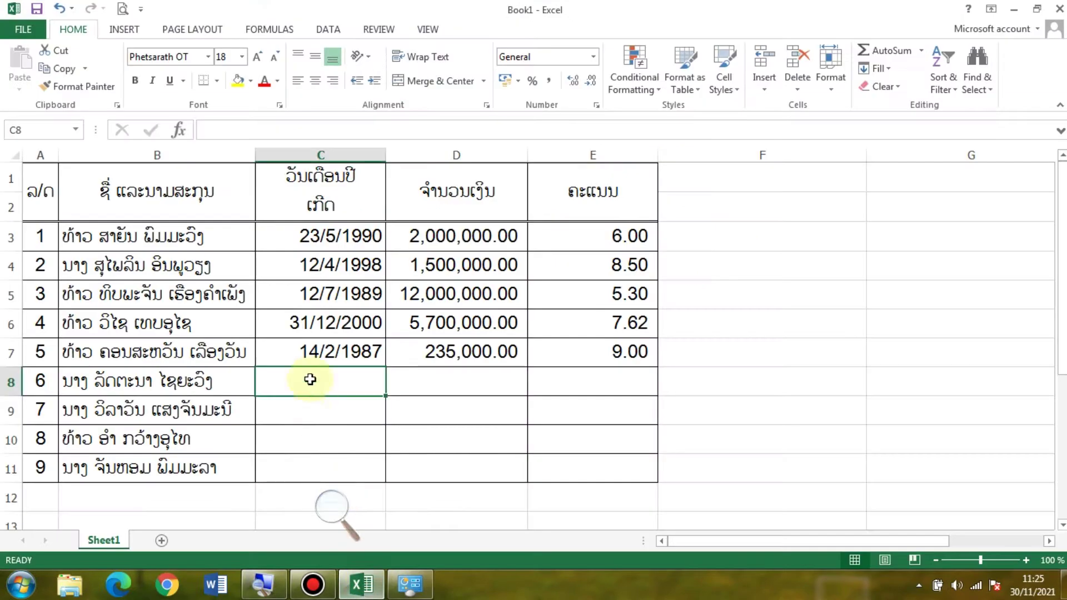
left_click(326, 401)
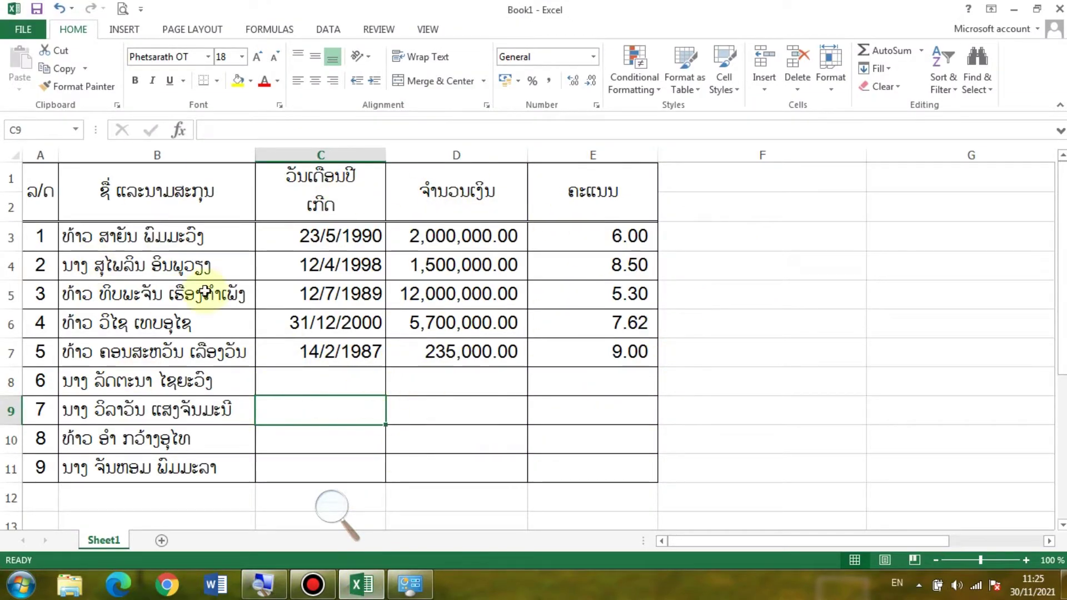
left_click(581, 426)
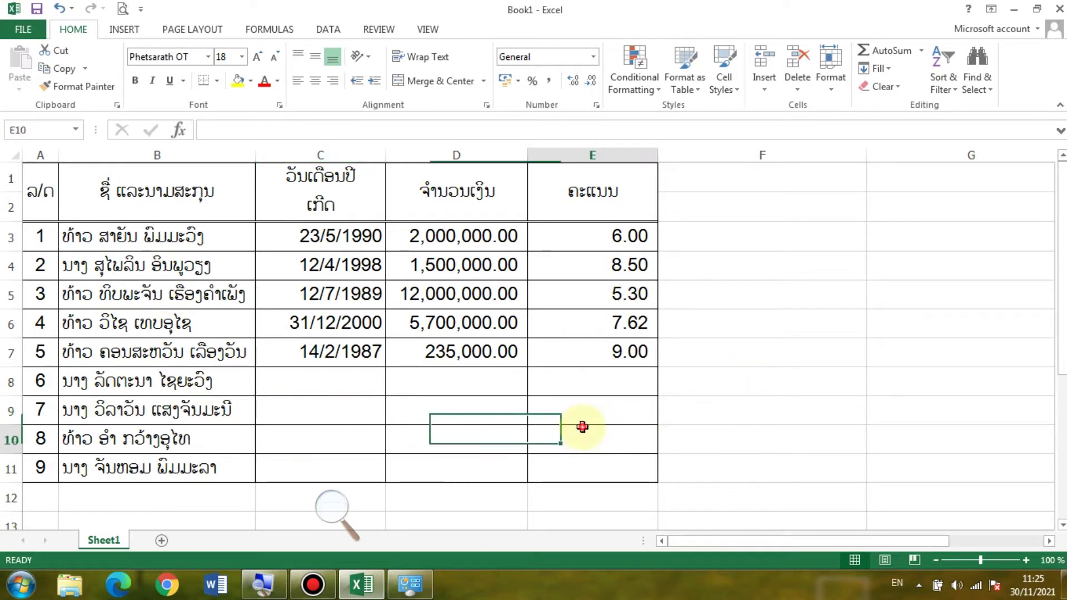
left_click(598, 381)
left_click(612, 405)
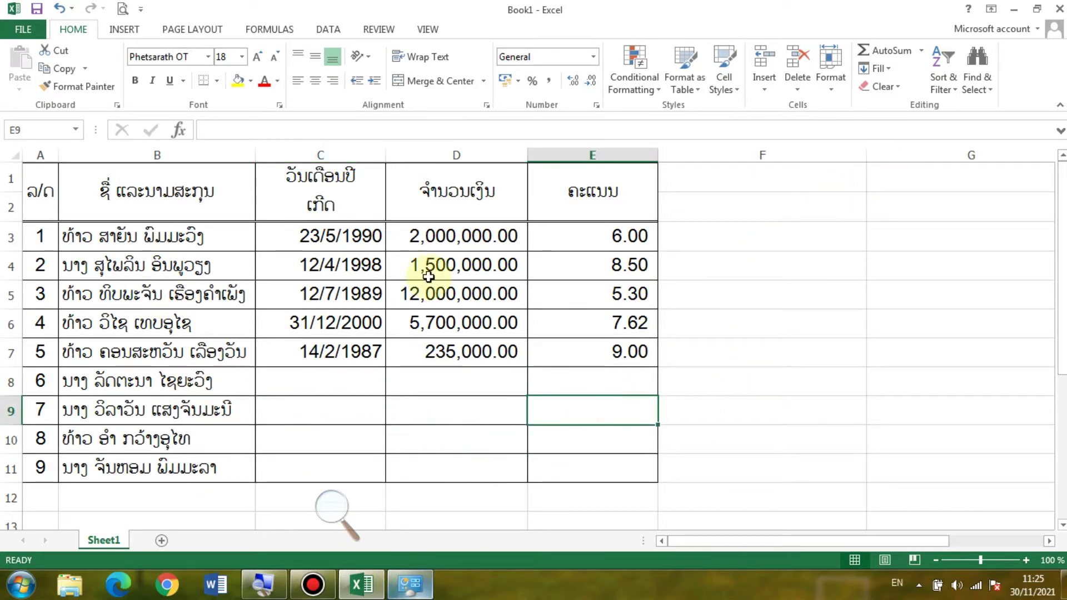